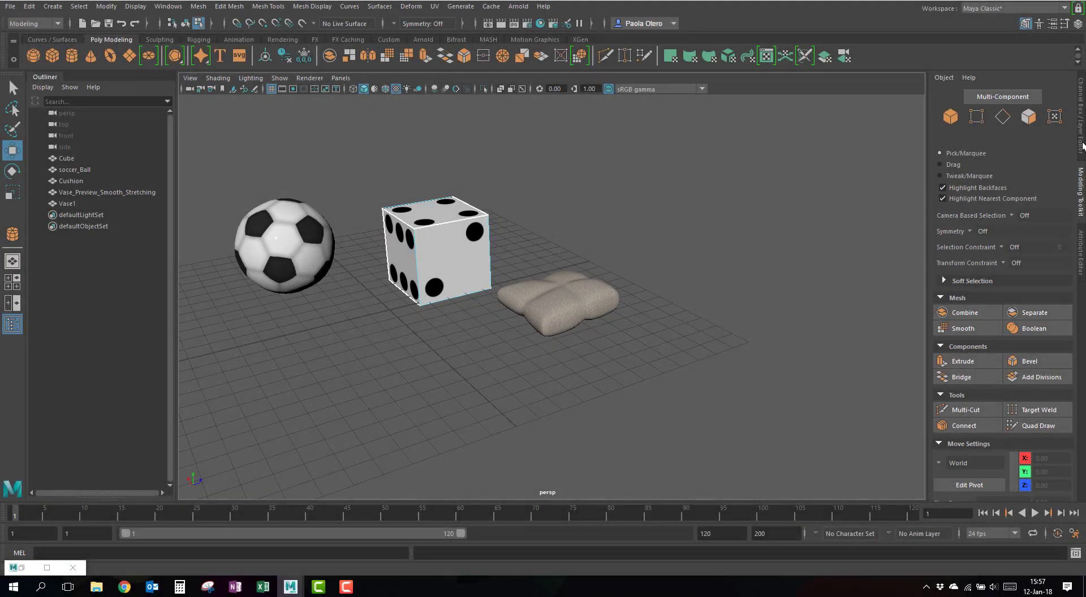
Step: Show the Vase display layer and hide the cushion and Primitives layers, leaving only the two vases in view
{"action": "left_click", "coordinate": [1082, 146]}
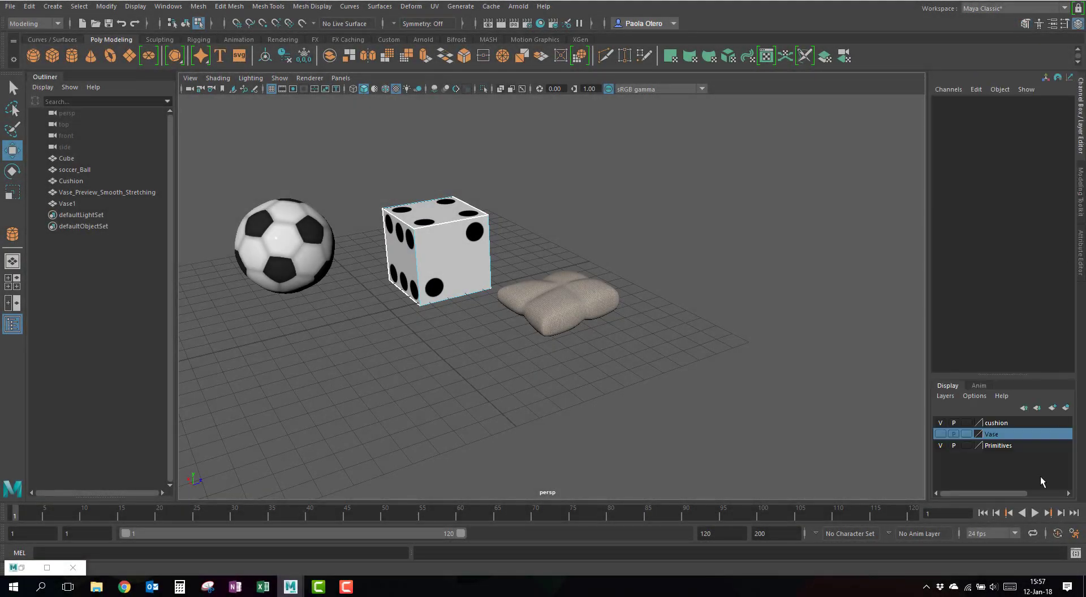
{"action": "left_click", "coordinate": [940, 434]}
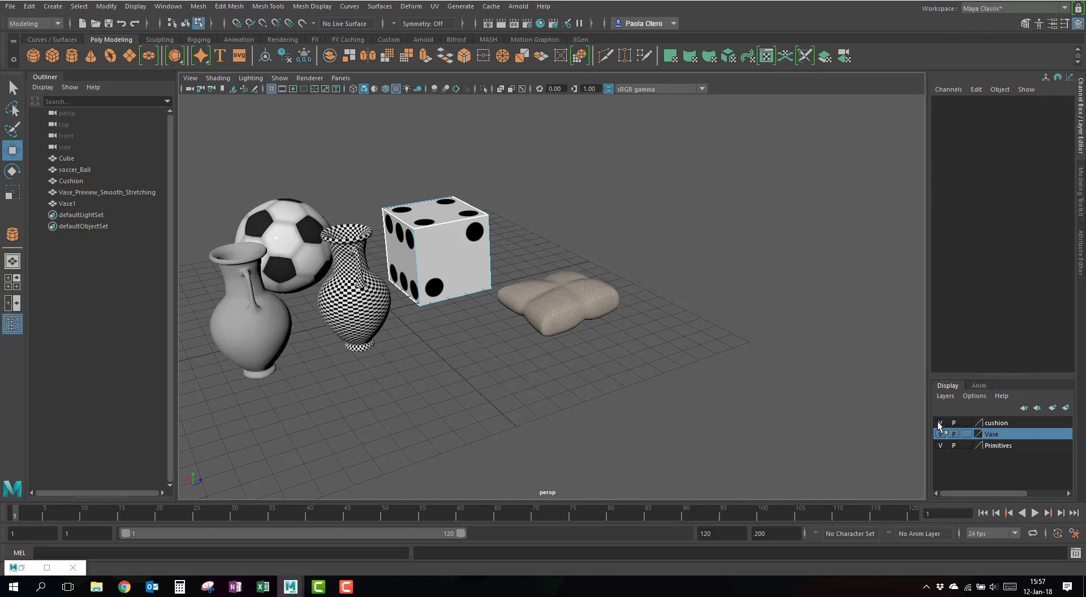
{"action": "left_click", "coordinate": [940, 423]}
{"action": "left_click", "coordinate": [941, 446]}
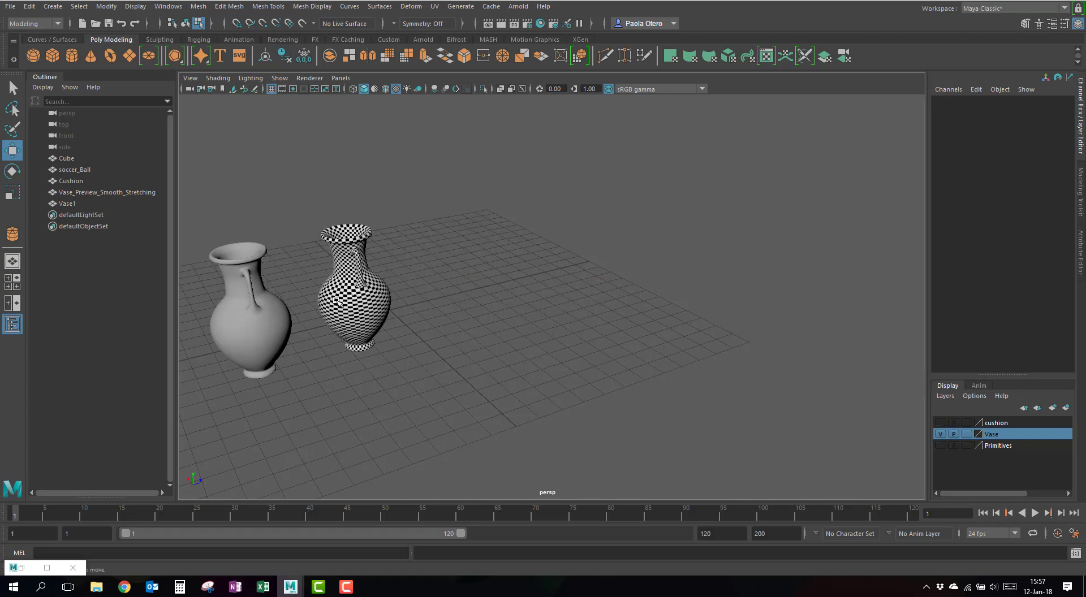
{"action": "middle_click_drag", "start_coordinate": [337, 301], "coordinate": [436, 294], "text": "alt"}
{"action": "scroll", "coordinate": [420, 298], "scroll_direction": "up", "scroll_amount": 4}
Step: Switch back to object selection mode with nothing selected, and dismiss the time-tracking notification
{"action": "left_click", "coordinate": [402, 364]}
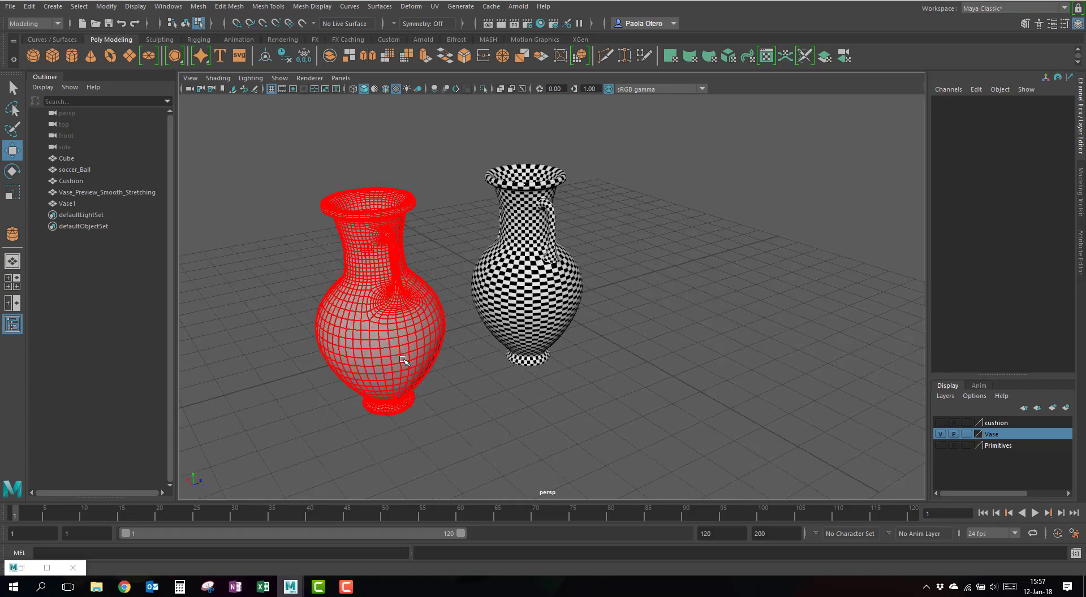
{"action": "mouse_move", "coordinate": [402, 363]}
{"action": "left_mouse_down", "text": "alt"}
{"action": "mouse_move", "coordinate": [444, 368]}
{"action": "mouse_move", "coordinate": [414, 360]}
{"action": "left_mouse_up", "text": "alt"}
{"action": "right_click_drag", "start_coordinate": [604, 345], "coordinate": [642, 245]}
{"action": "left_click", "coordinate": [796, 368]}
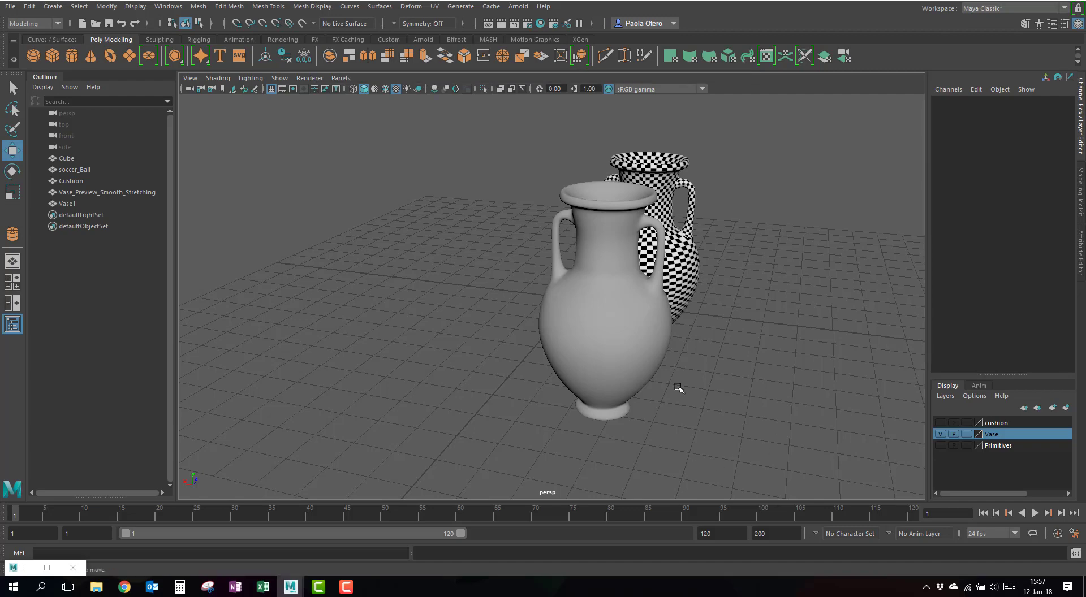
{"action": "scroll", "coordinate": [664, 379], "scroll_direction": "up", "scroll_amount": 3}
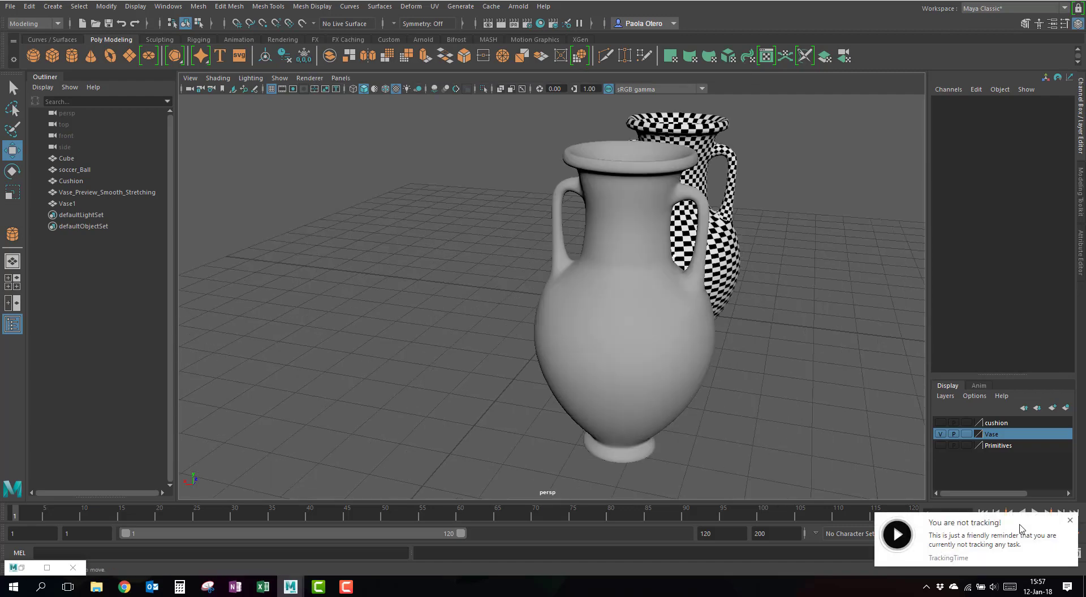
{"action": "left_click", "coordinate": [1070, 521]}
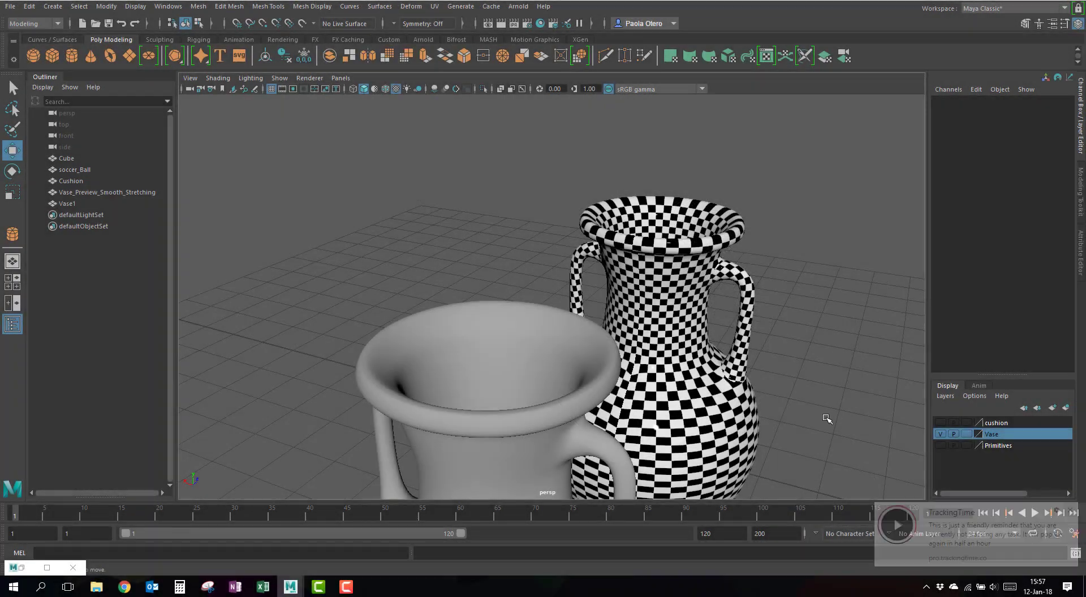
Step: Display the checkered vase without smooth mesh preview to examine its checker pattern on the low-poly mesh
{"action": "left_click_drag", "start_coordinate": [687, 377], "coordinate": [603, 339], "text": "alt"}
{"action": "left_click", "coordinate": [602, 339]}
{"action": "key", "text": "1"}
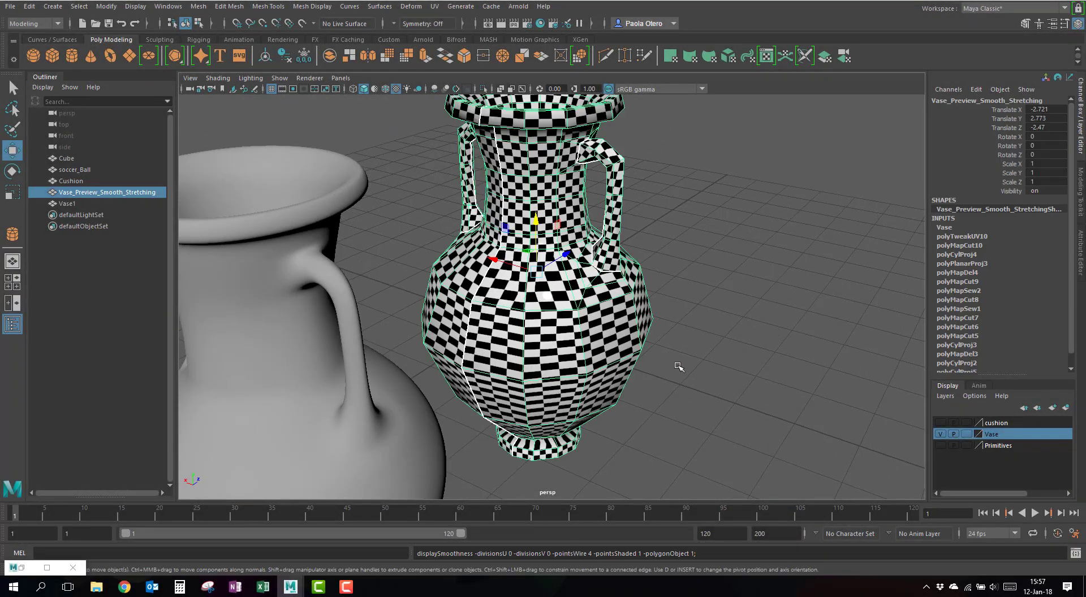
{"action": "key", "text": "f"}
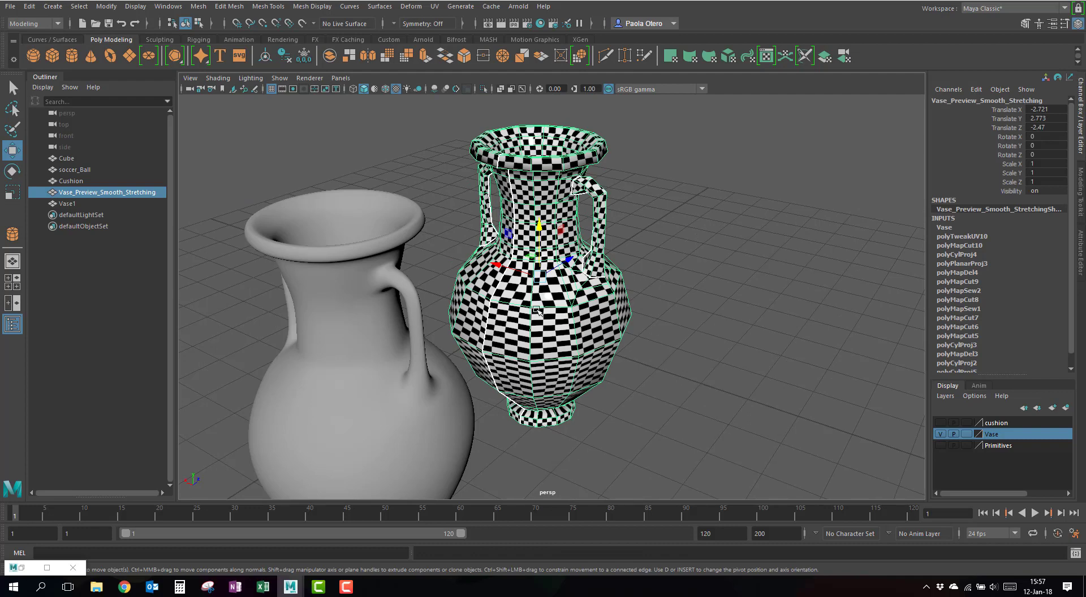
{"action": "left_click", "coordinate": [650, 266]}
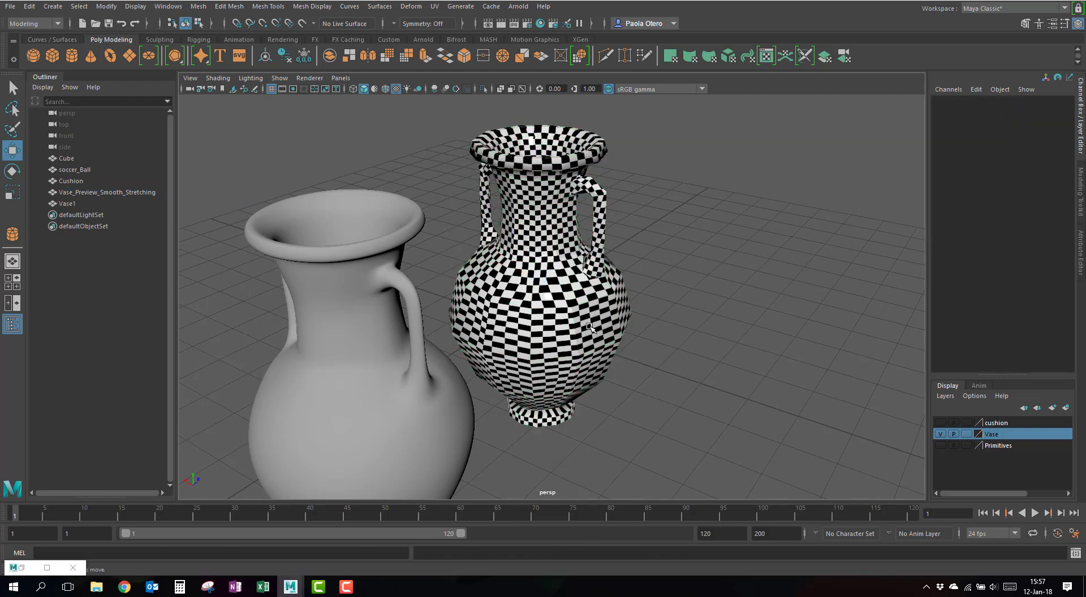
Step: Display the checkered vase with smooth mesh preview and examine the checker pattern up close around the neck and belly
{"action": "left_click", "coordinate": [589, 326]}
{"action": "key", "text": "3"}
{"action": "key", "text": "f"}
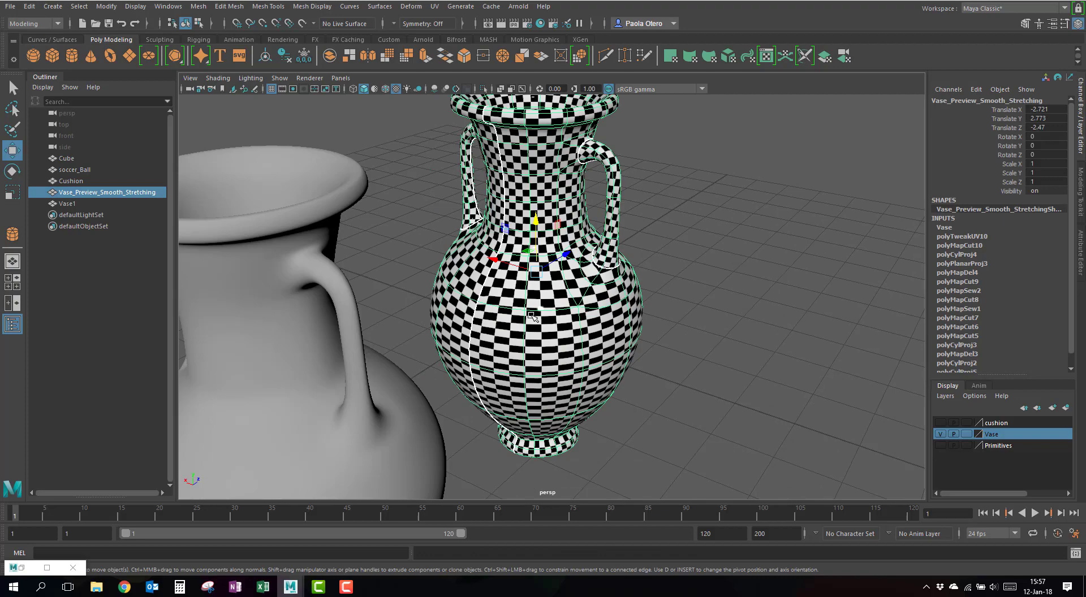
{"action": "scroll", "coordinate": [521, 300], "scroll_direction": "up", "scroll_amount": 3}
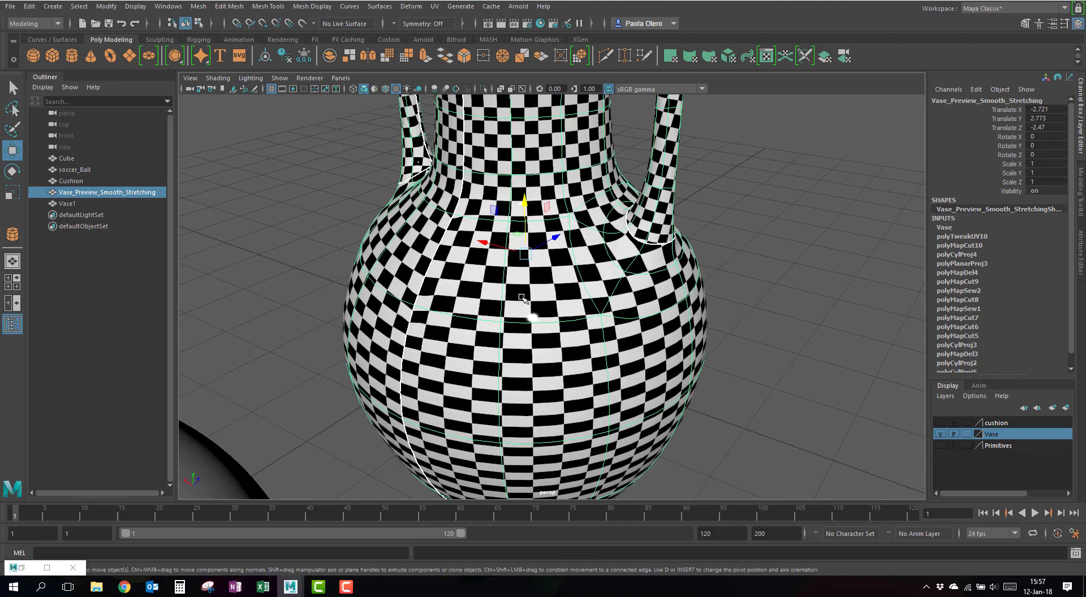
{"action": "scroll", "coordinate": [505, 283], "scroll_direction": "up", "scroll_amount": 2}
{"action": "scroll", "coordinate": [501, 207], "scroll_direction": "up", "scroll_amount": 2}
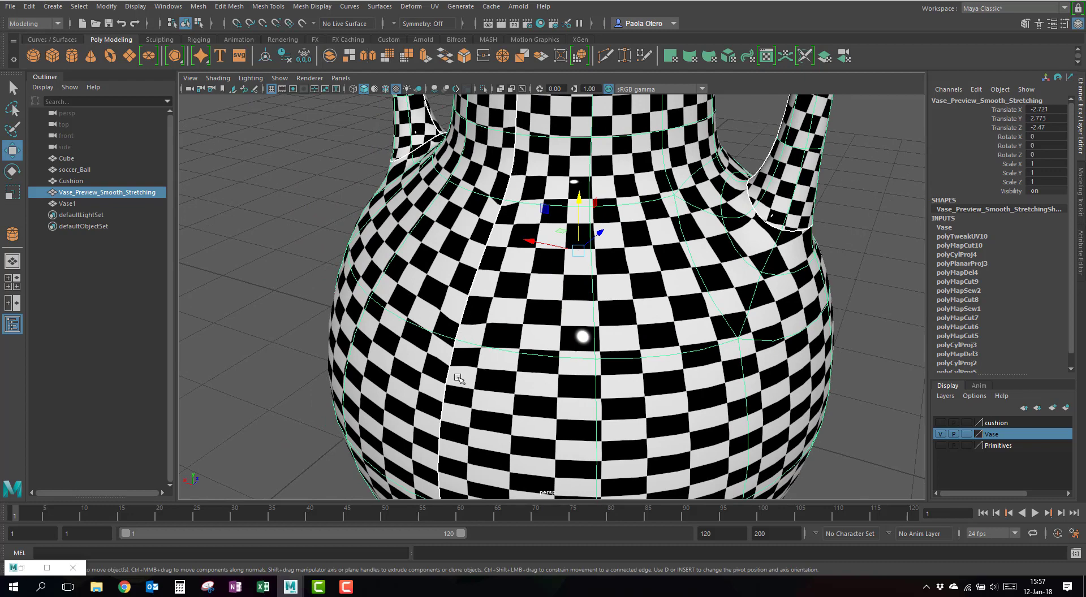
{"action": "scroll", "coordinate": [460, 377], "scroll_direction": "down", "scroll_amount": 5}
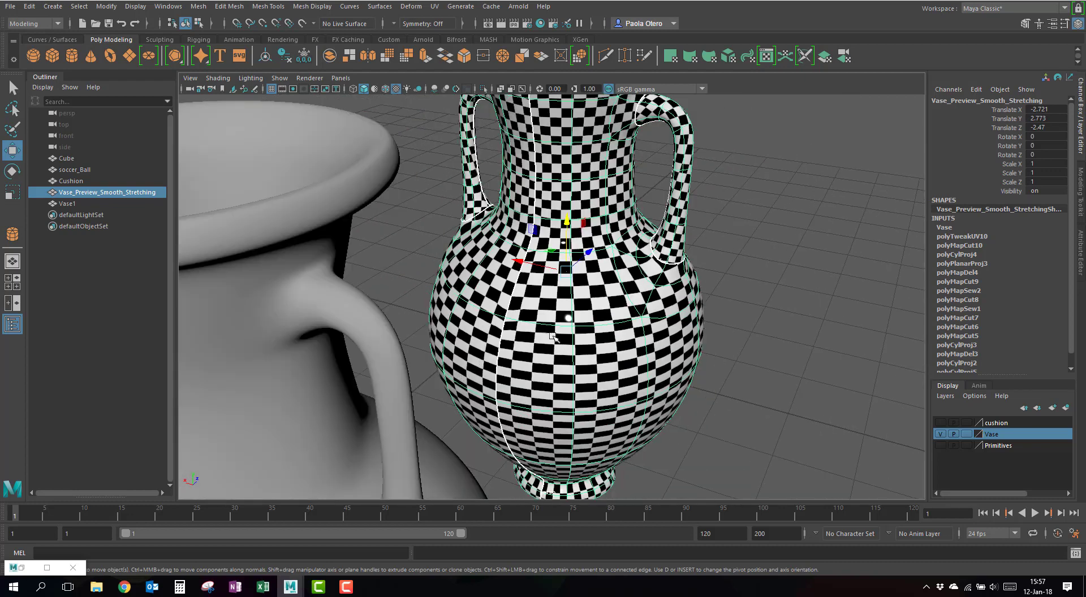
{"action": "scroll", "coordinate": [617, 347], "scroll_direction": "down", "scroll_amount": 3}
Step: Inspect the grey vase's mesh for comparison, and toggle smooth mesh preview off and on for the checkered vase
{"action": "left_click", "coordinate": [389, 383]}
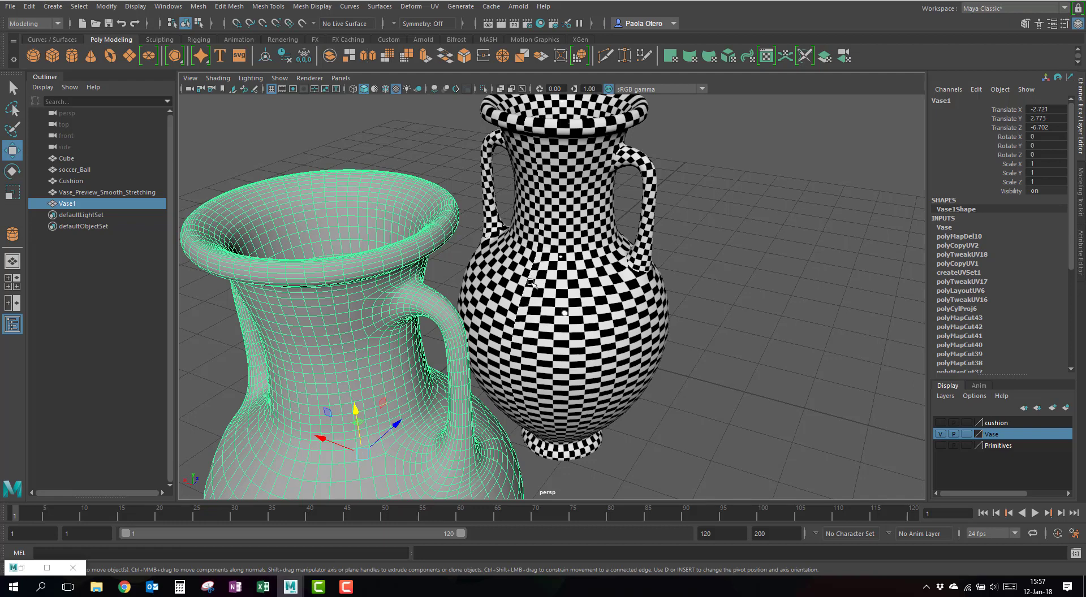
{"action": "scroll", "coordinate": [664, 278], "scroll_direction": "down", "scroll_amount": 5}
{"action": "middle_click_drag", "start_coordinate": [599, 322], "coordinate": [537, 351], "text": "alt"}
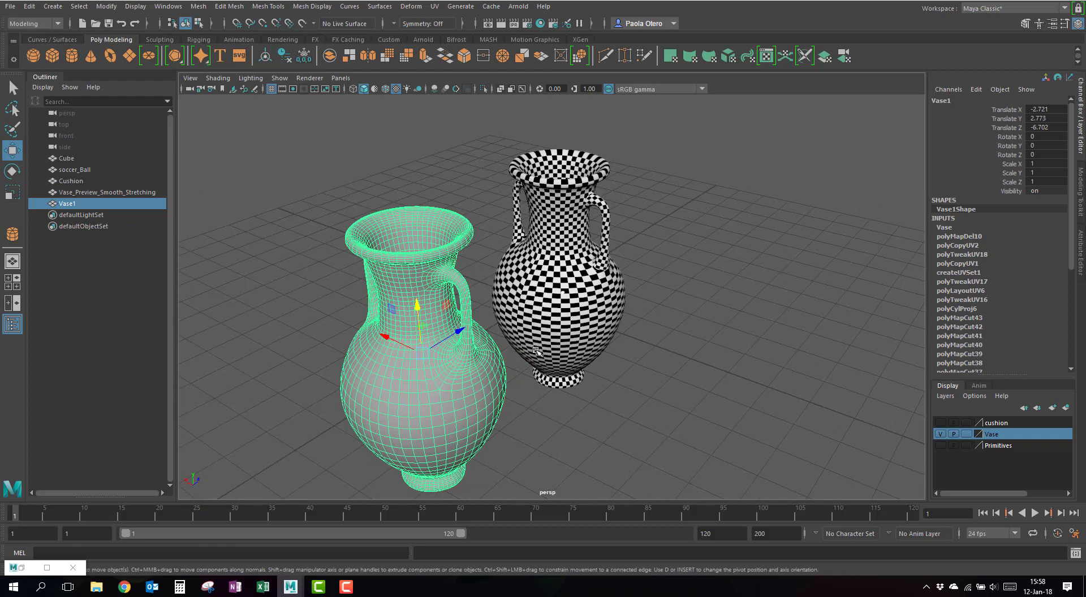
{"action": "left_click", "coordinate": [590, 307]}
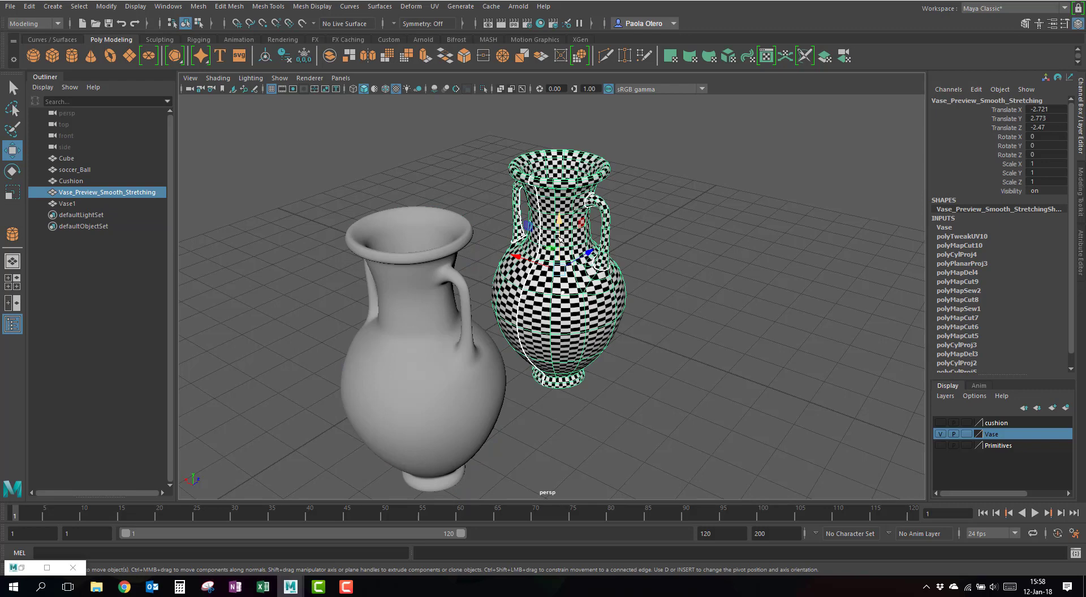
{"action": "key", "text": "1"}
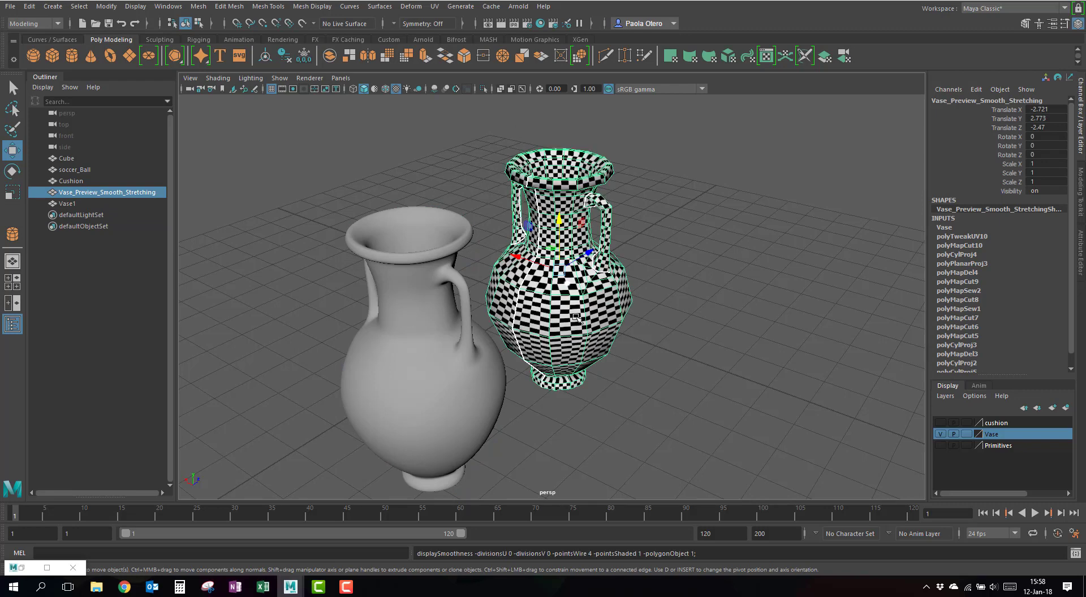
{"action": "key", "text": "3"}
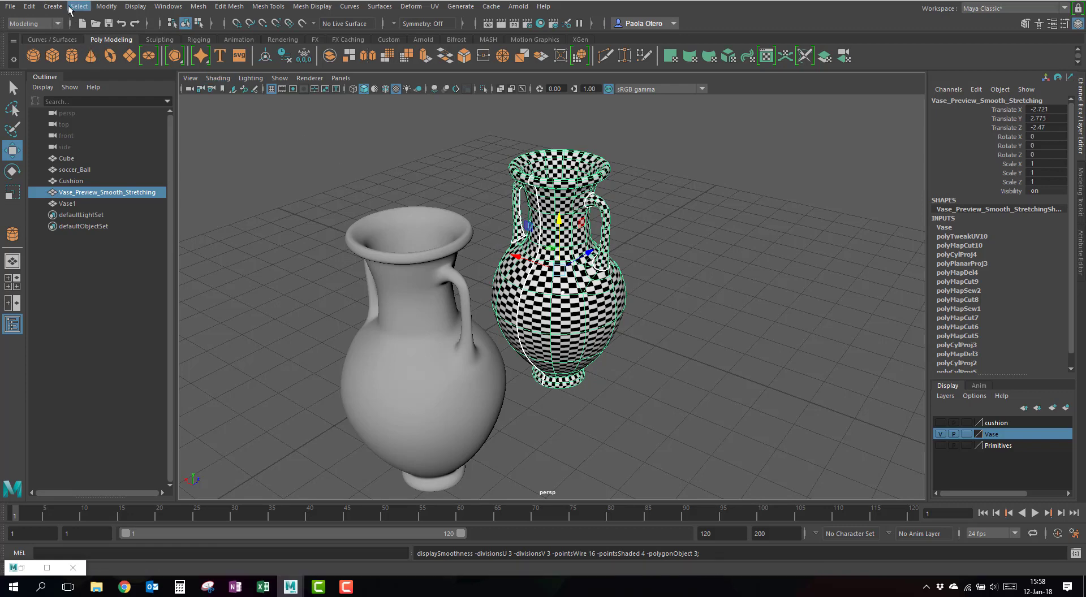
Step: Convert the checkered vase's smooth mesh preview to polygons and check the resulting mesh edges up close
{"action": "left_click", "coordinate": [97, 8]}
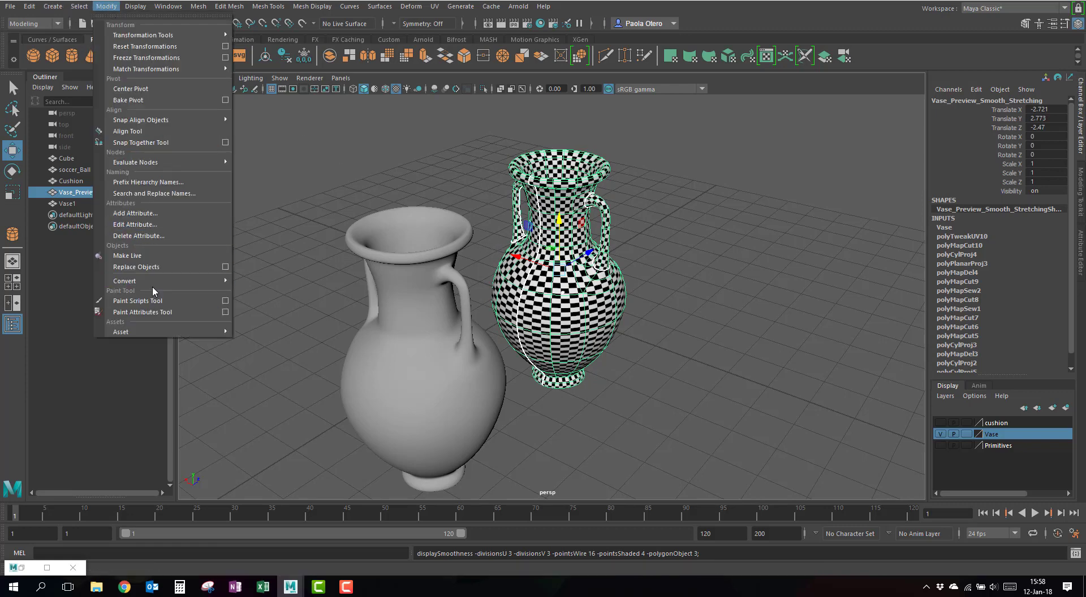
{"action": "mouse_move", "coordinate": [156, 285]}
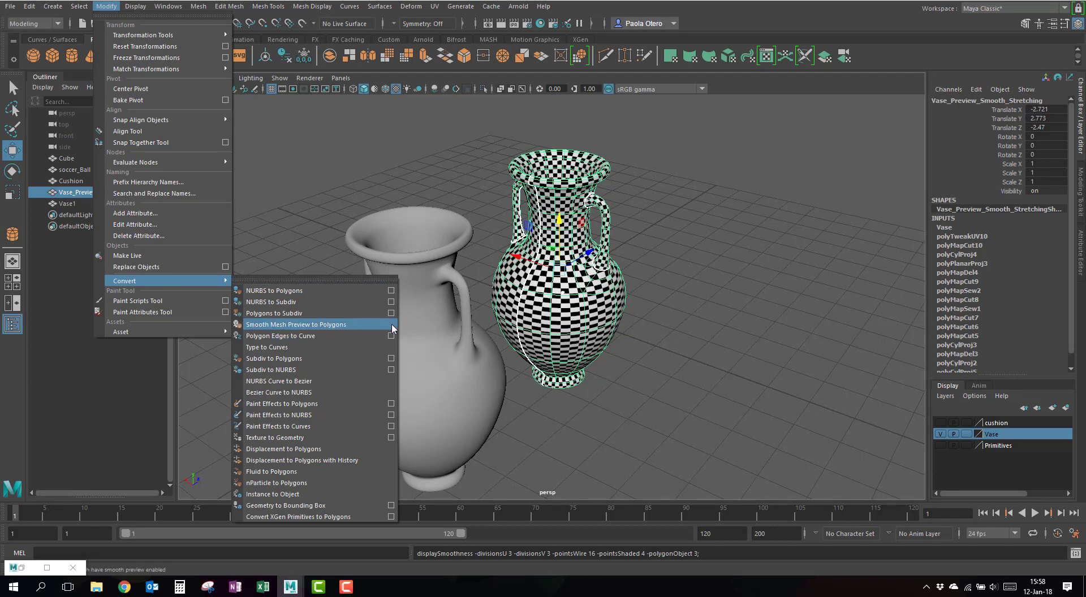
{"action": "left_click", "coordinate": [354, 325]}
{"action": "scroll", "coordinate": [354, 321], "scroll_direction": "up", "scroll_amount": 2}
{"action": "scroll", "coordinate": [568, 286], "scroll_direction": "up", "scroll_amount": 5}
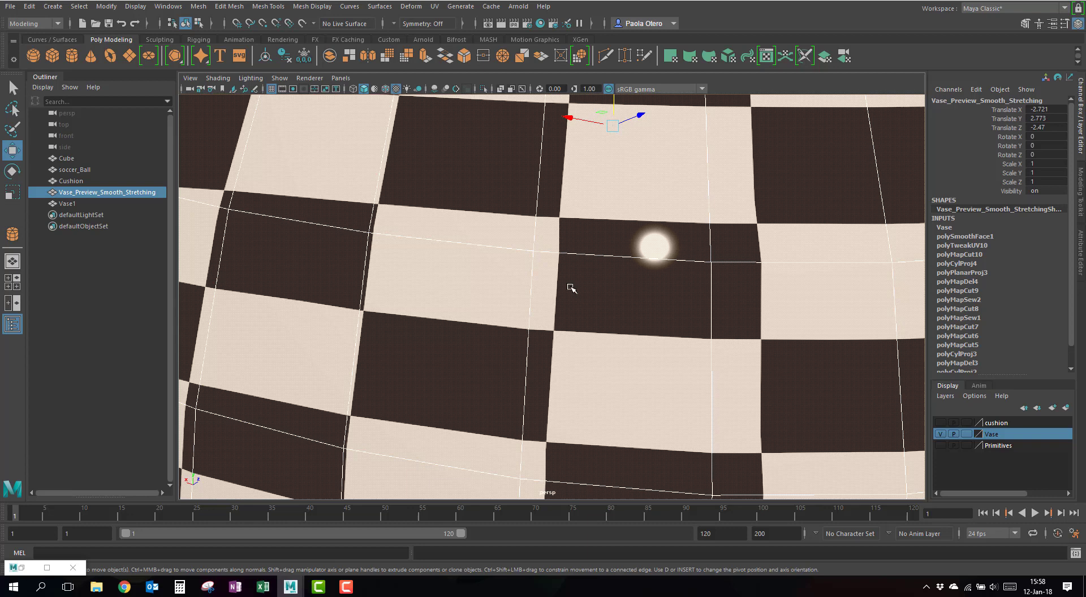
{"action": "scroll", "coordinate": [567, 284], "scroll_direction": "down", "scroll_amount": 6}
{"action": "scroll", "coordinate": [568, 287], "scroll_direction": "up", "scroll_amount": 2}
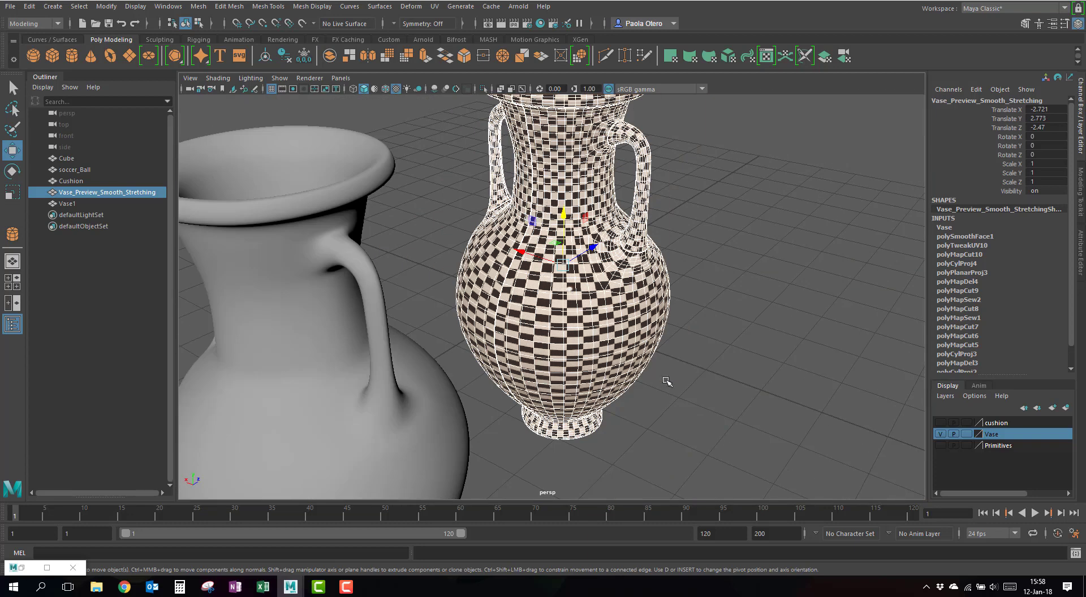
Step: Delete the checkered vase, then select Vase1 and frame it in the viewport
{"action": "right_click_drag", "start_coordinate": [577, 259], "coordinate": [612, 246]}
{"action": "left_click", "coordinate": [625, 321]}
{"action": "key", "text": "Delete"}
{"action": "left_click", "coordinate": [329, 397]}
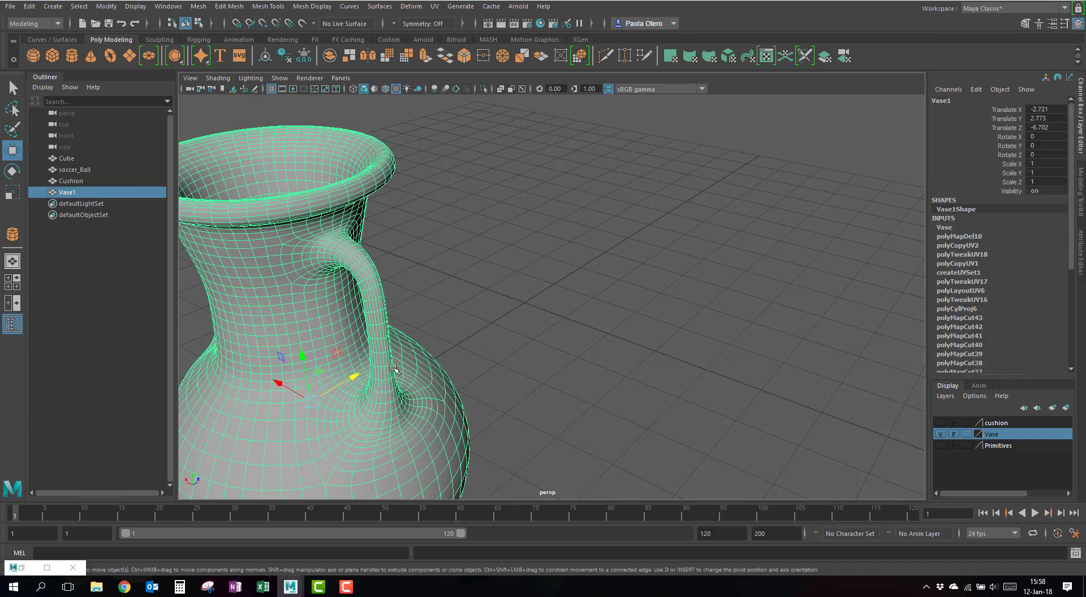
{"action": "key", "text": "f"}
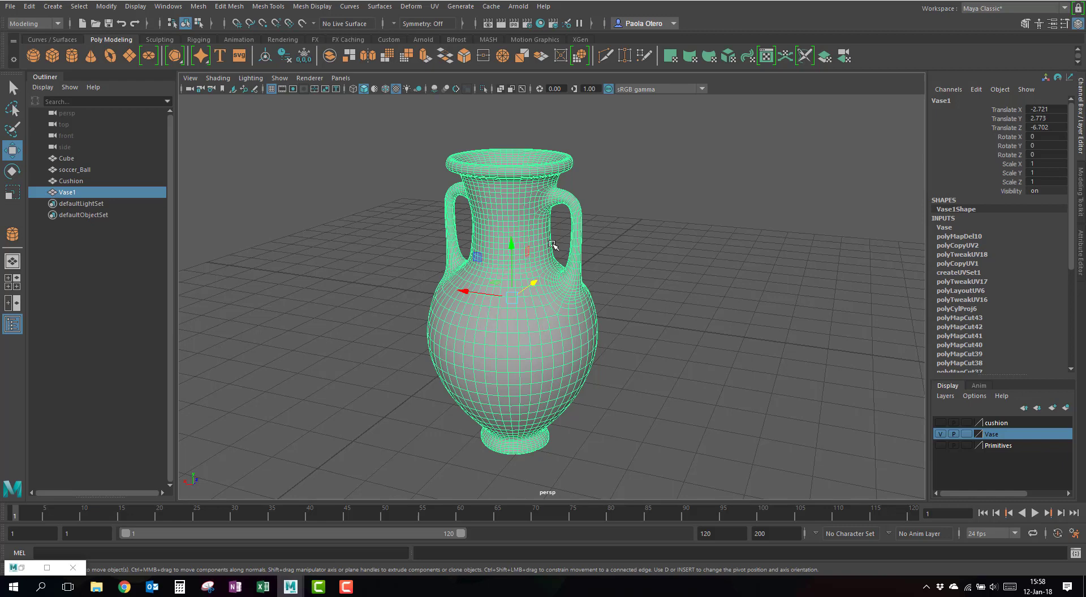
Step: Apply a camera-based UV projection to Vase1 from a slightly raised perspective view
{"action": "scroll", "coordinate": [518, 317], "scroll_direction": "up", "scroll_amount": 5}
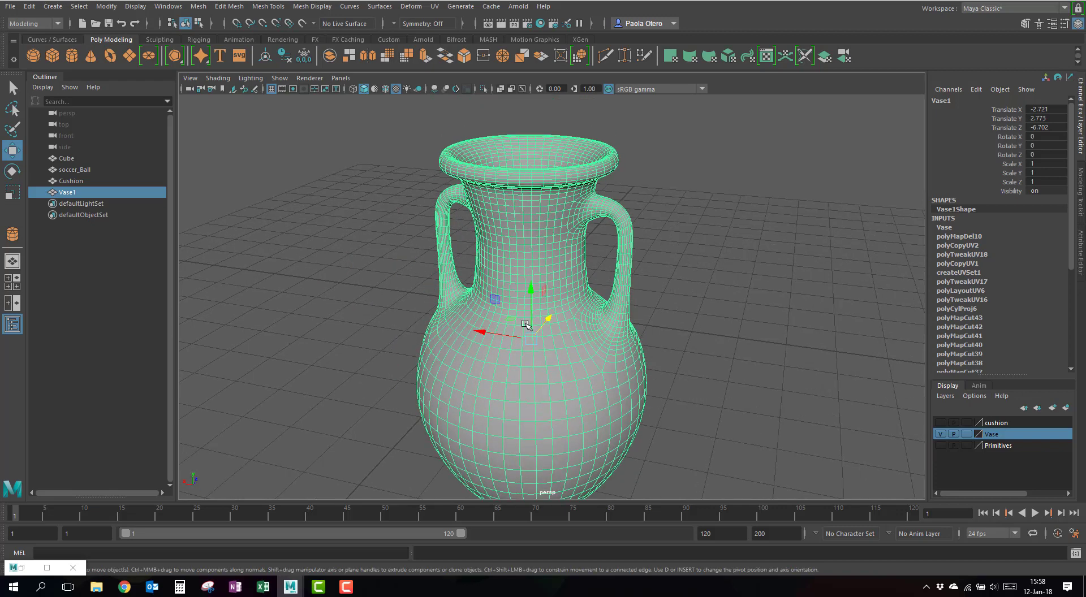
{"action": "left_click_drag", "start_coordinate": [526, 329], "coordinate": [551, 337], "text": "alt"}
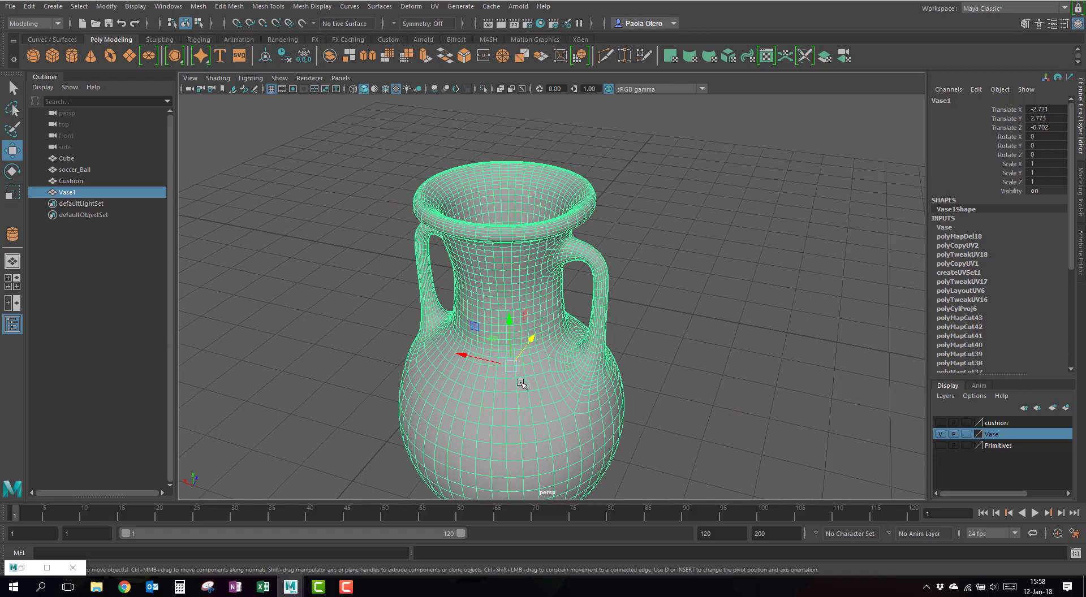
{"action": "left_click", "coordinate": [434, 6]}
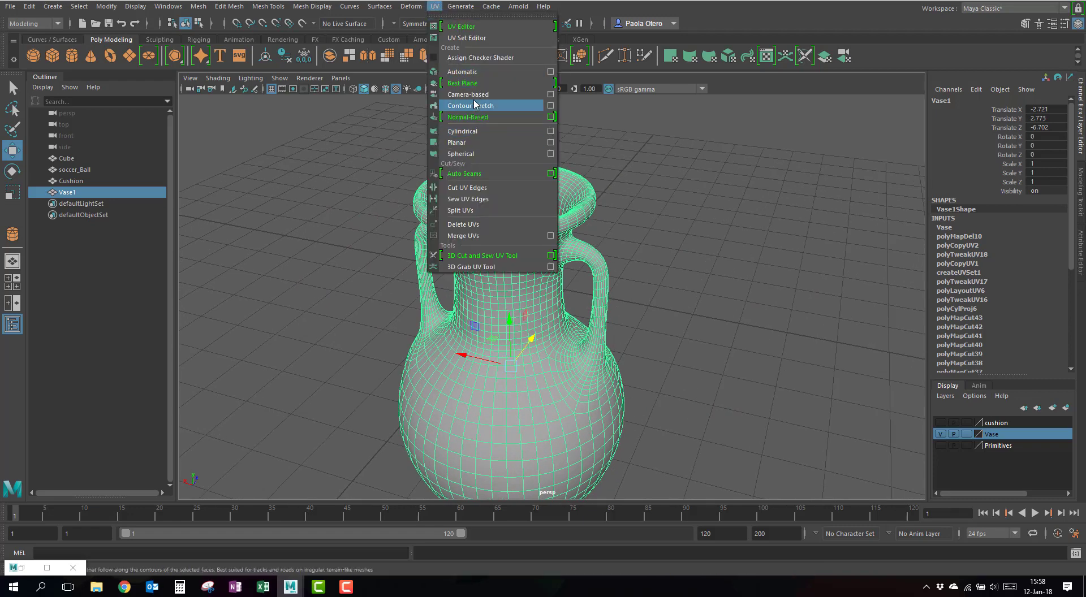
{"action": "left_click", "coordinate": [475, 95]}
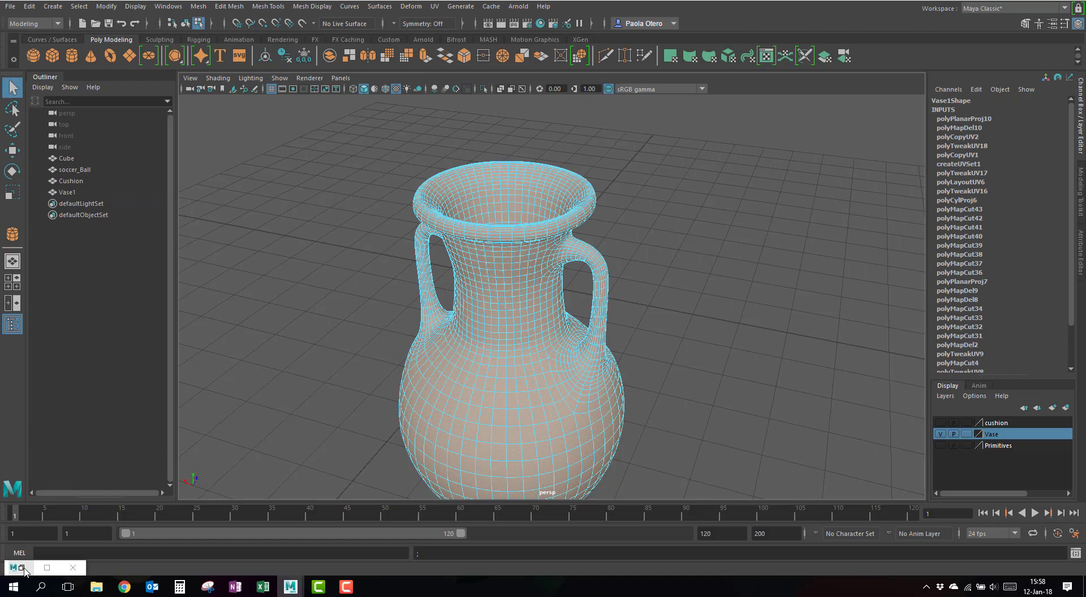
Step: Review the projected UV shell in the UV Editor, then examine the vase's opening, body and handles in the viewport
{"action": "left_click", "coordinate": [47, 568]}
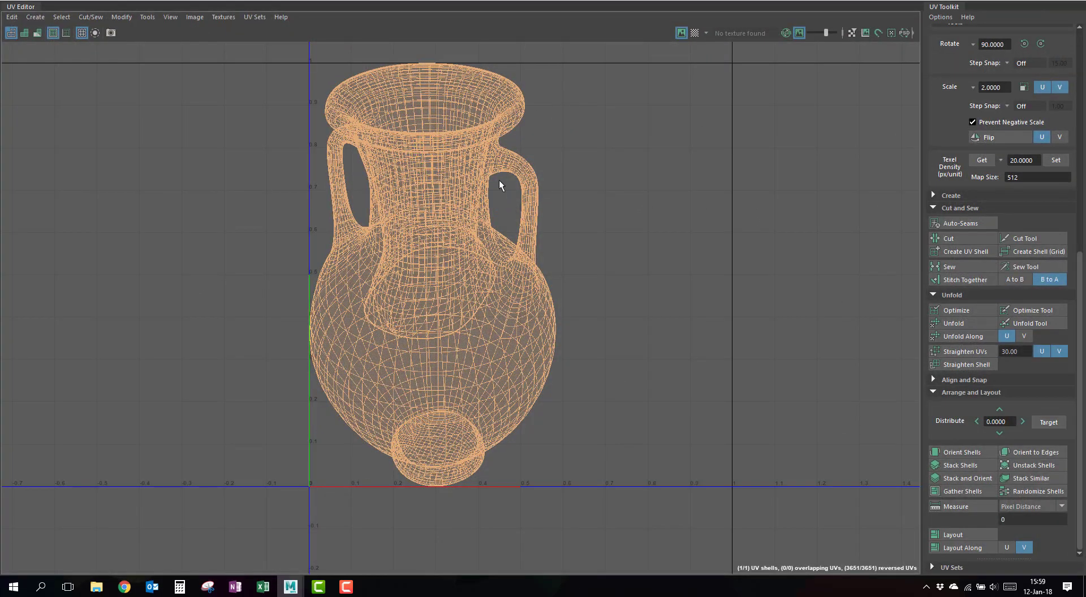
{"action": "scroll", "coordinate": [507, 170], "scroll_direction": "up", "scroll_amount": 1}
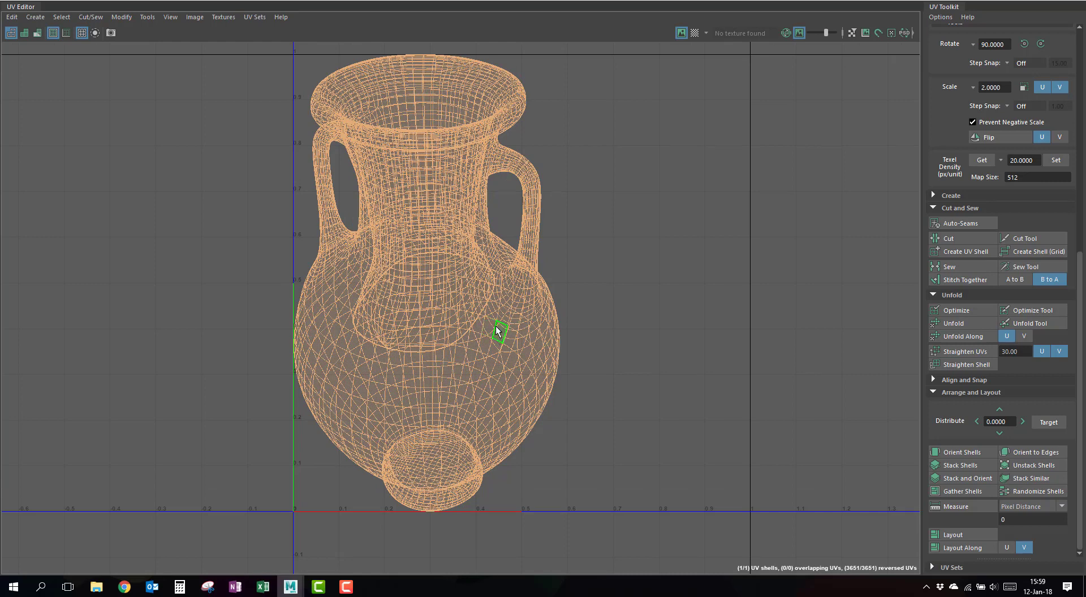
{"action": "left_click", "coordinate": [1028, 2]}
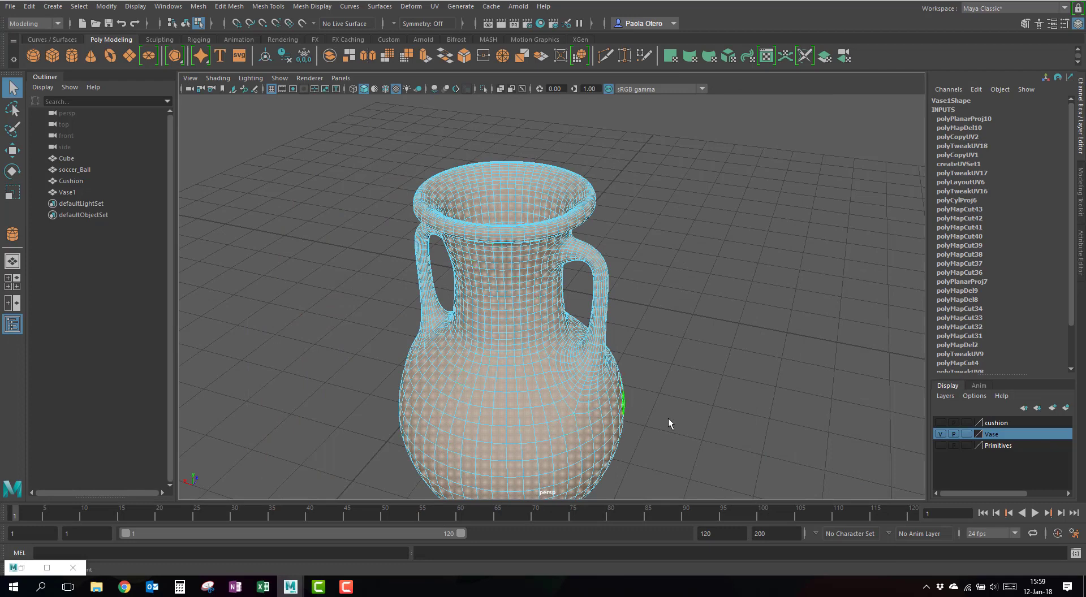
{"action": "left_click_drag", "start_coordinate": [667, 423], "coordinate": [643, 373], "text": "alt"}
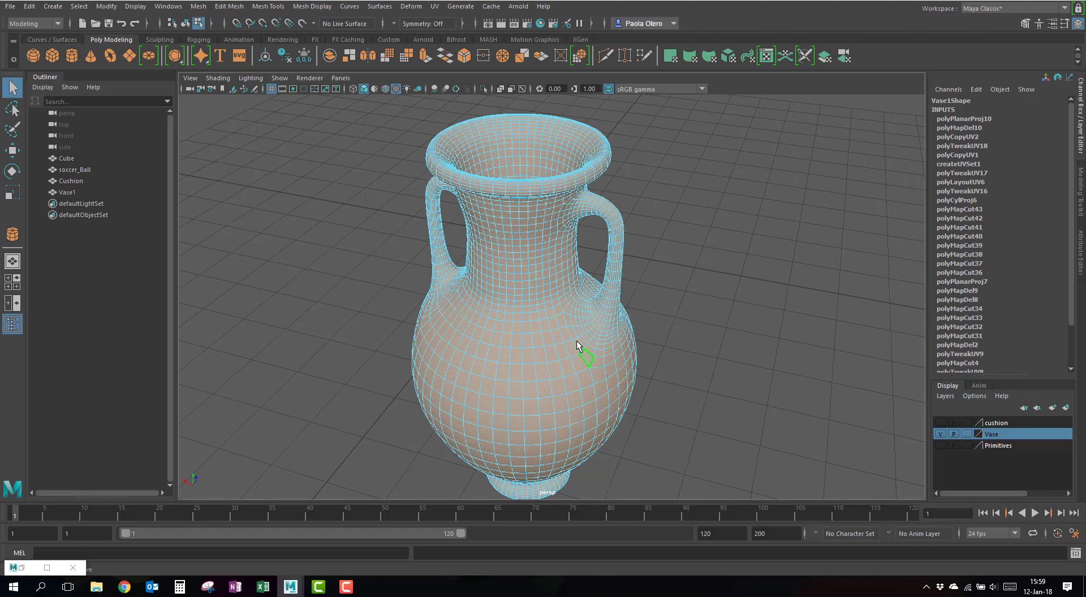
{"action": "left_click_drag", "start_coordinate": [579, 349], "coordinate": [553, 379], "text": "alt"}
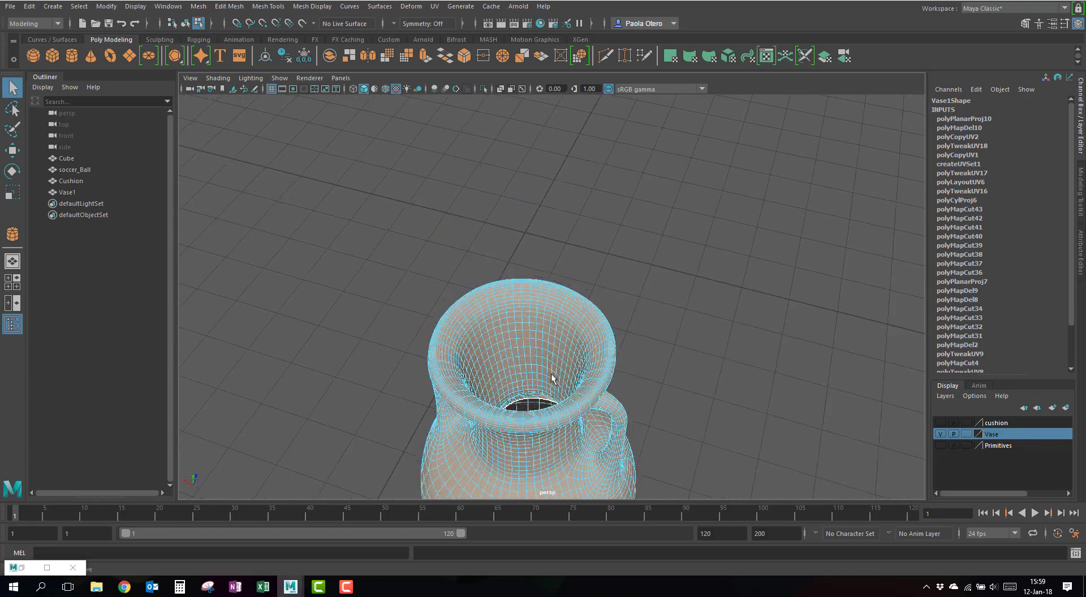
{"action": "left_click_drag", "start_coordinate": [575, 426], "coordinate": [581, 401], "text": "alt"}
{"action": "middle_click_drag", "start_coordinate": [585, 345], "coordinate": [553, 390], "text": "alt"}
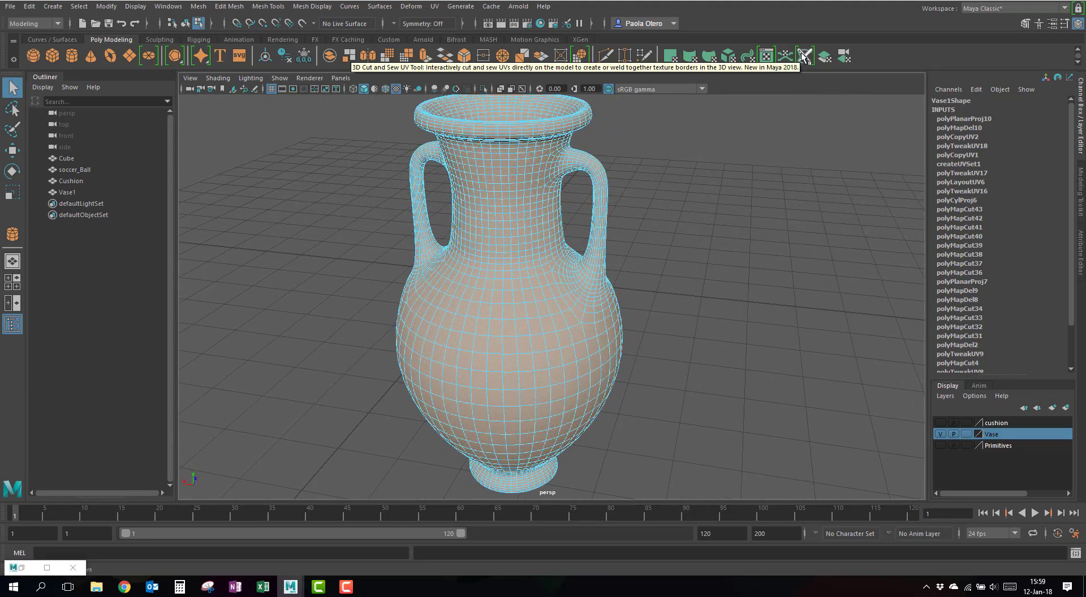
Step: Switch Vase1 to edge mode and select vertical and horizontal edge loops on the vase's body
{"action": "left_click", "coordinate": [434, 6]}
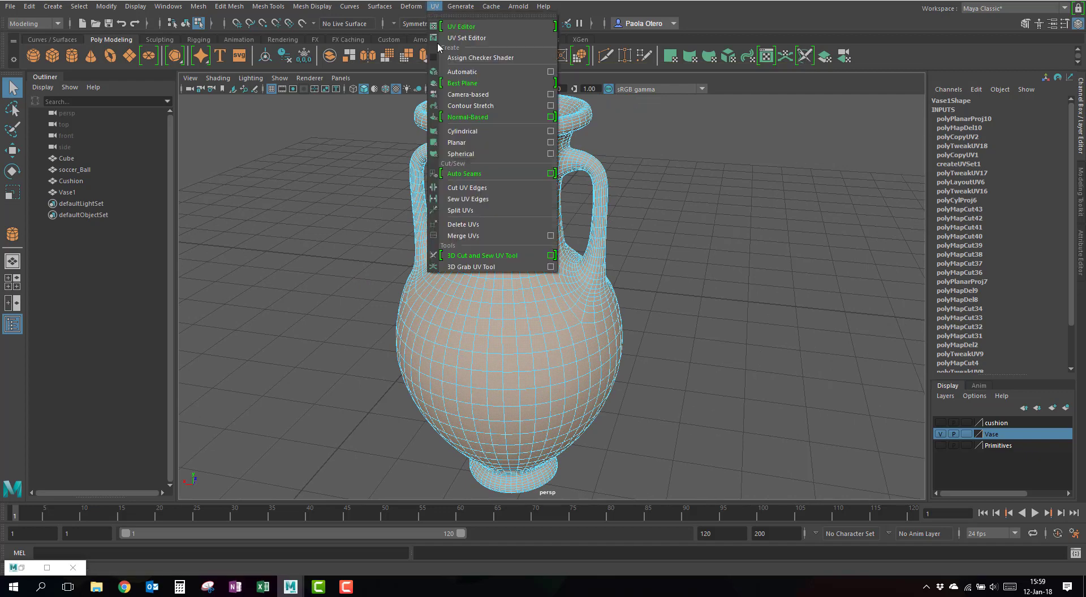
{"action": "left_click", "coordinate": [481, 257]}
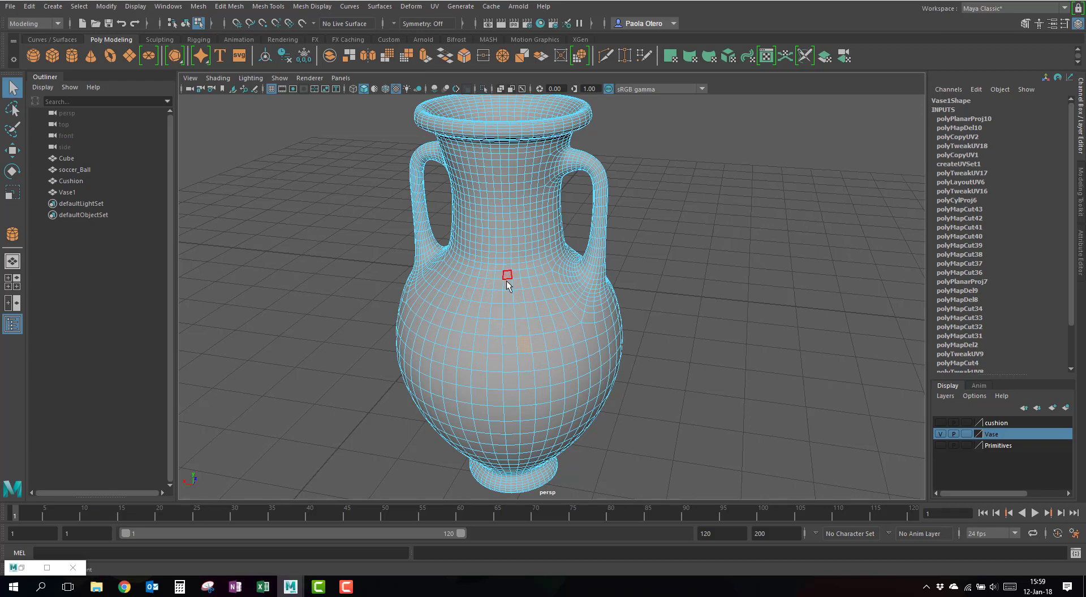
{"action": "right_click_drag", "start_coordinate": [508, 260], "coordinate": [508, 230]}
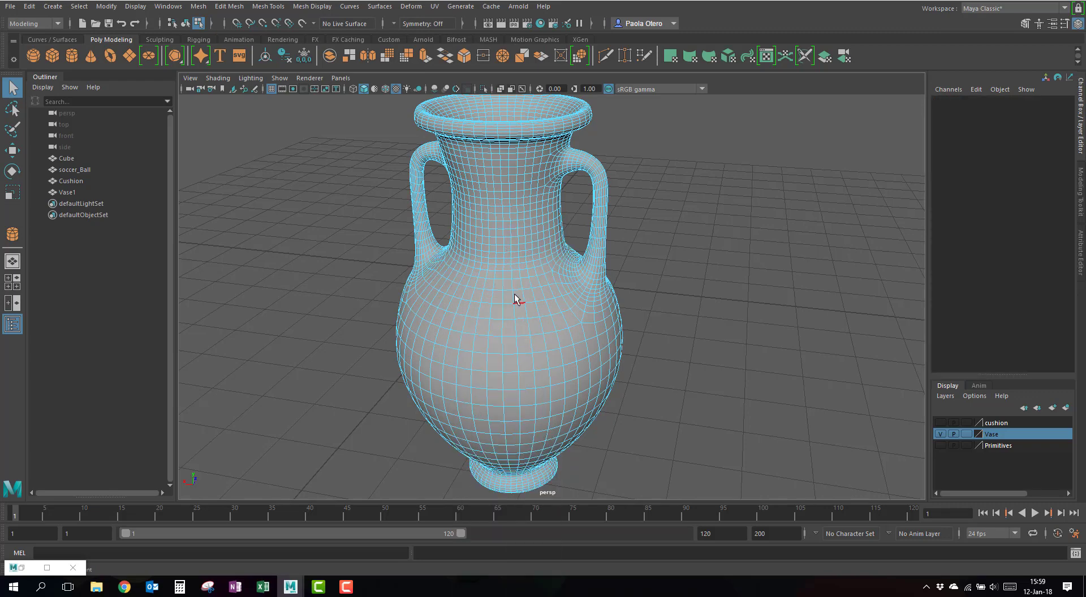
{"action": "scroll", "coordinate": [537, 416], "scroll_direction": "up", "scroll_amount": 5}
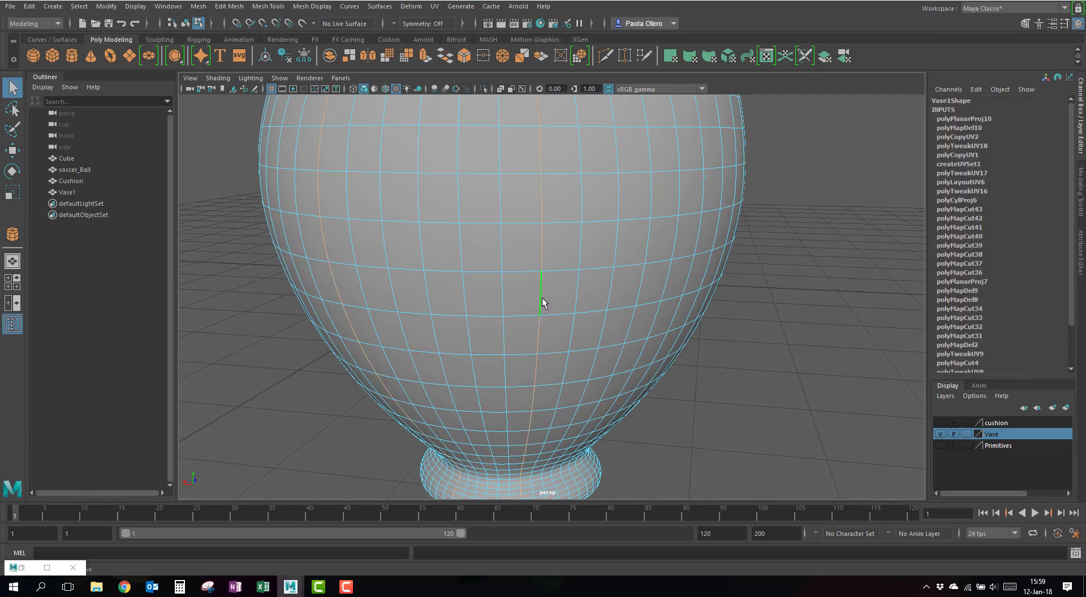
{"action": "scroll", "coordinate": [540, 308], "scroll_direction": "down", "scroll_amount": 3}
{"action": "double_click", "coordinate": [556, 225]}
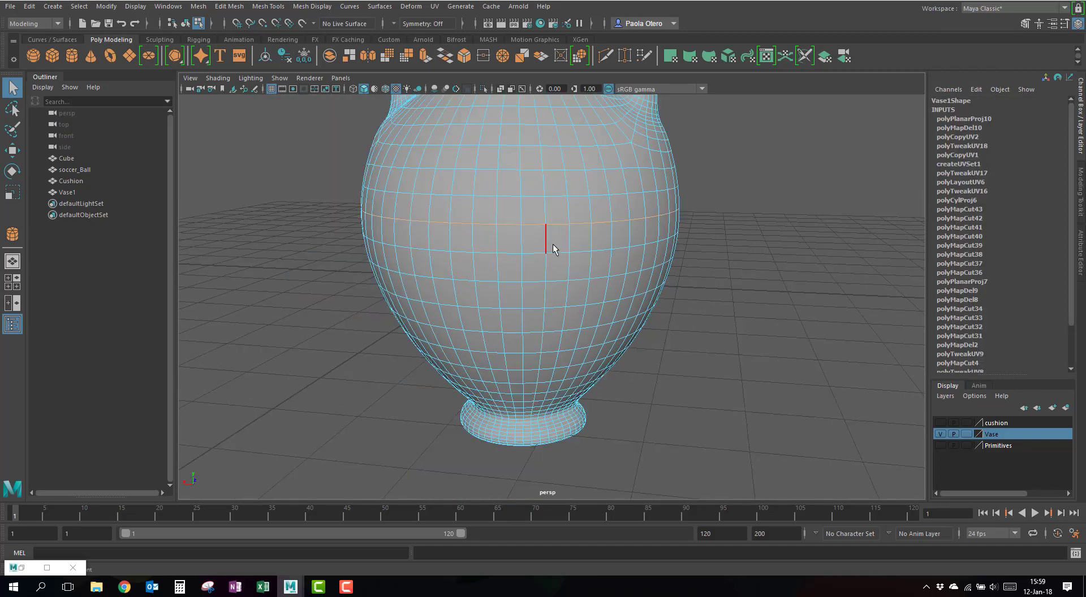
{"action": "left_click", "coordinate": [461, 224]}
{"action": "double_click", "coordinate": [622, 221], "text": "shift"}
Step: Activate the 3D Cut and Sew UV Tool for Vase1 with the body and handles in view
{"action": "left_click", "coordinate": [804, 55]}
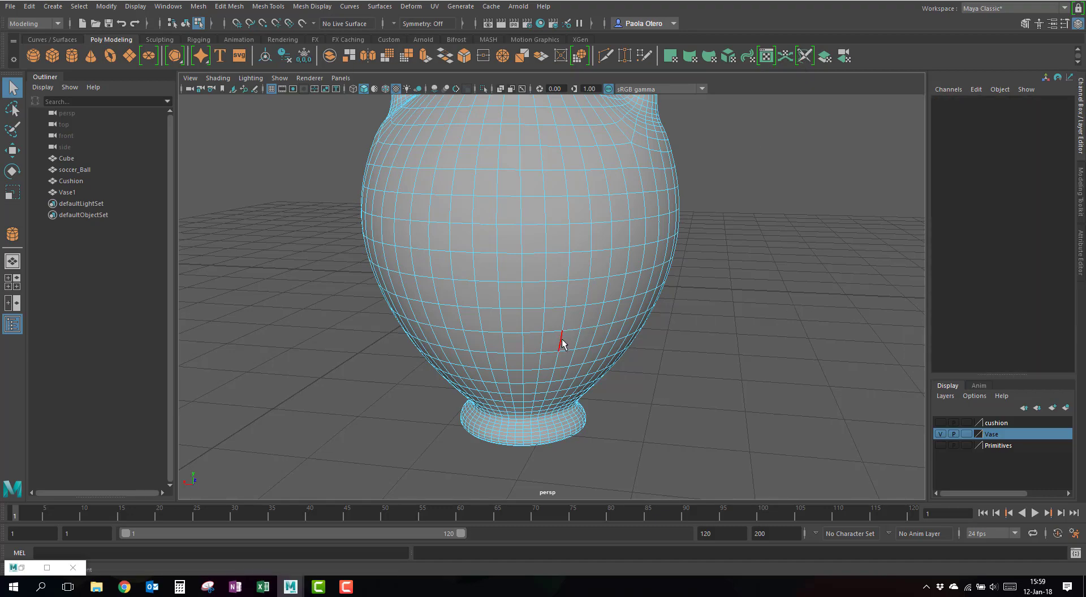
{"action": "left_click_drag", "start_coordinate": [564, 335], "coordinate": [552, 149], "text": "alt"}
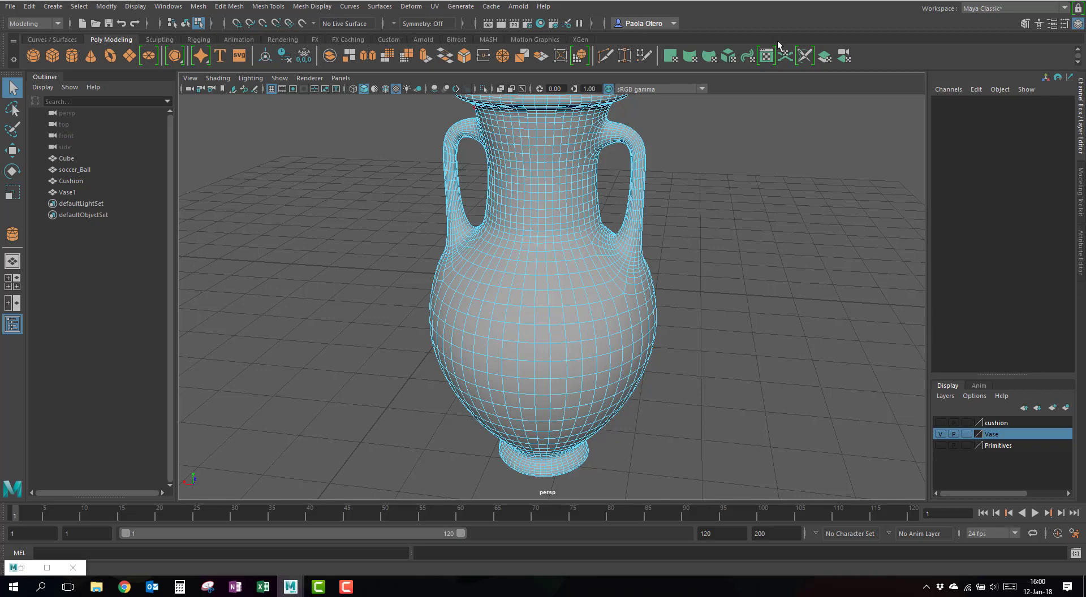
{"action": "left_click", "coordinate": [805, 57]}
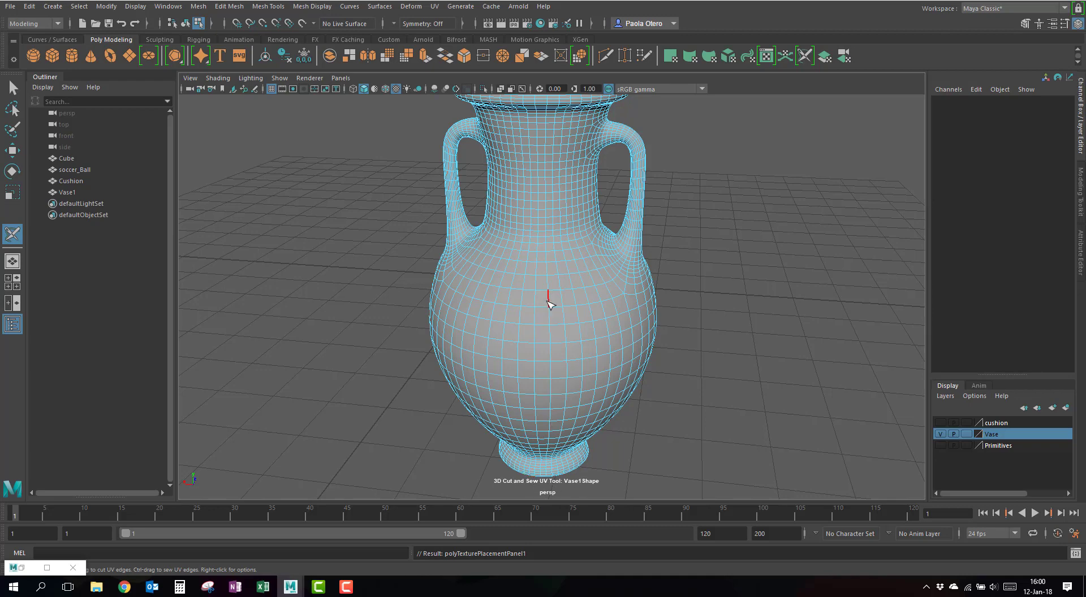
Step: Try freehand UV cuts down and across the front of the vase's body, and undo them
{"action": "left_click_drag", "start_coordinate": [553, 308], "coordinate": [551, 407]}
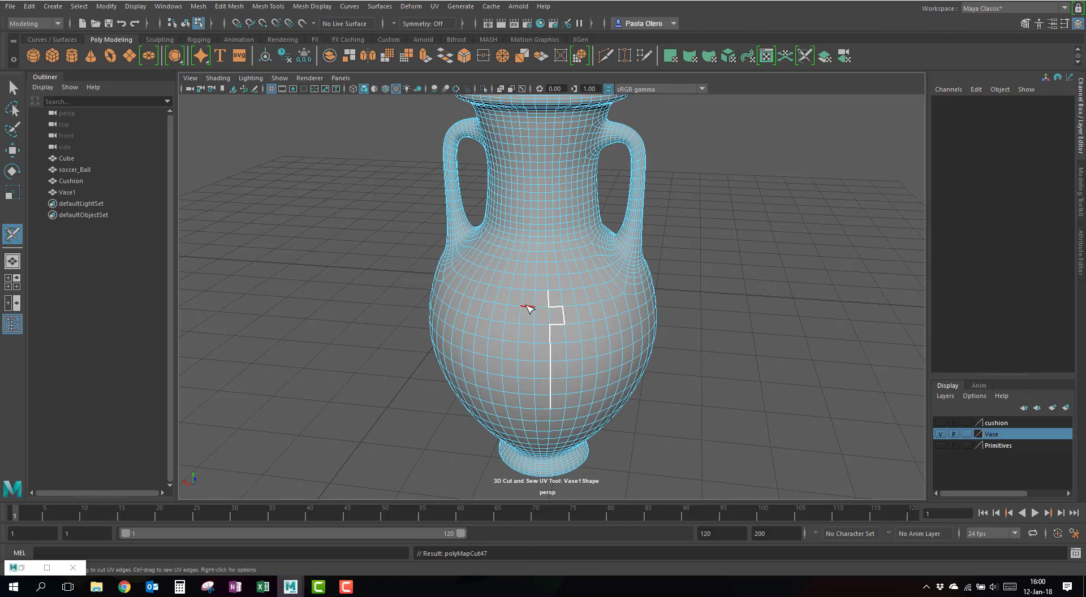
{"action": "left_click_drag", "start_coordinate": [519, 309], "coordinate": [598, 306]}
{"action": "key", "text": "ctrl+z"}
{"action": "key", "text": "ctrl+z"}
{"action": "key", "text": "ctrl+z"}
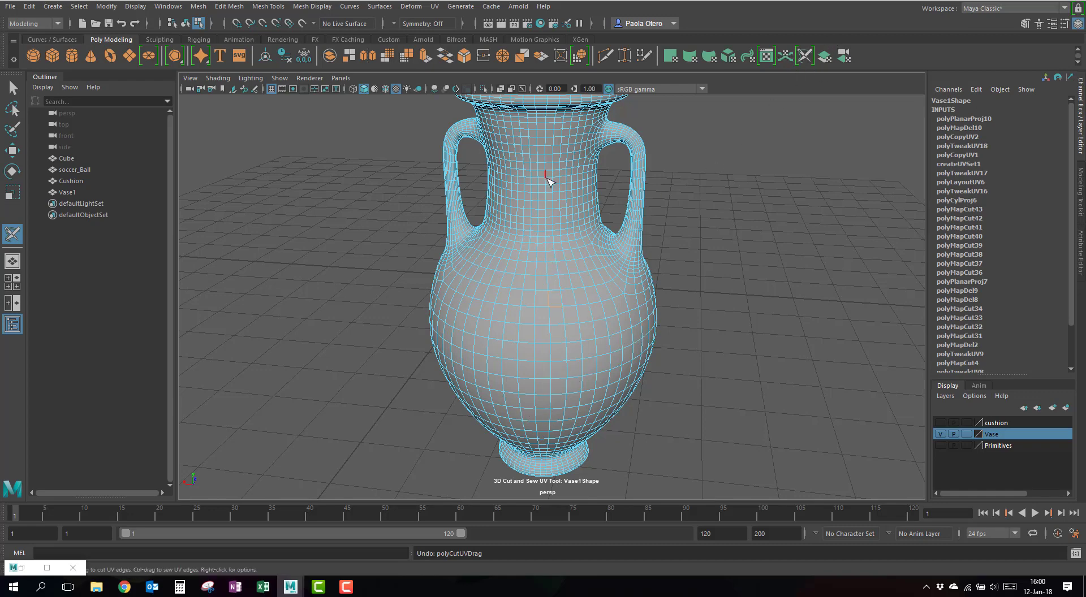
Step: Cut a UV seam along the circular edge loop around the underside of the vase's foot
{"action": "left_click_drag", "start_coordinate": [571, 449], "coordinate": [561, 224], "text": "alt"}
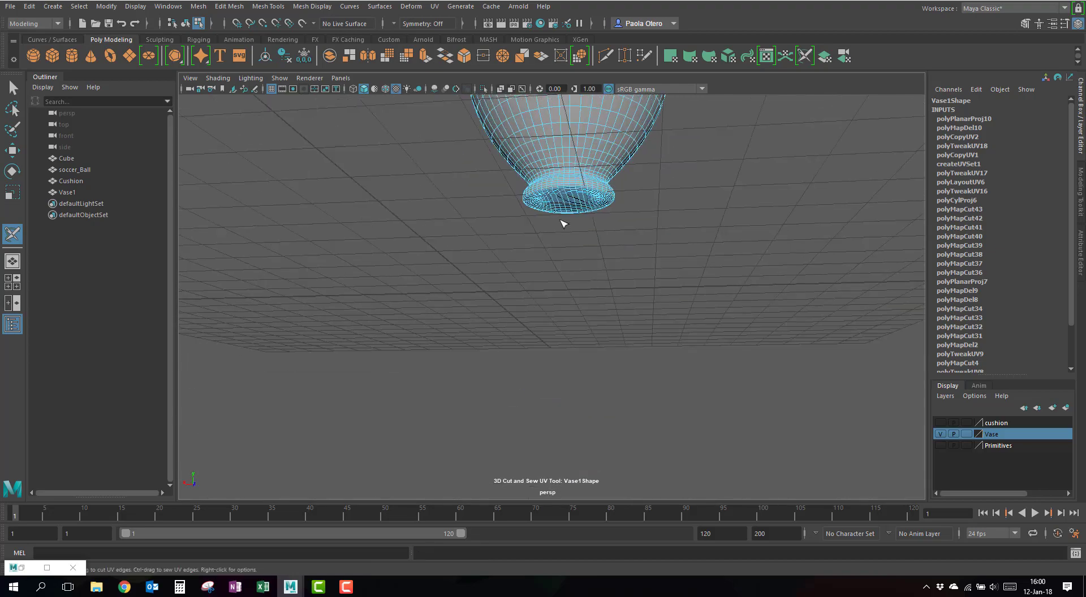
{"action": "scroll", "coordinate": [574, 199], "scroll_direction": "up", "scroll_amount": 3}
{"action": "middle_click_drag", "start_coordinate": [597, 141], "coordinate": [586, 248], "text": "alt"}
{"action": "scroll", "coordinate": [593, 298], "scroll_direction": "up", "scroll_amount": 2}
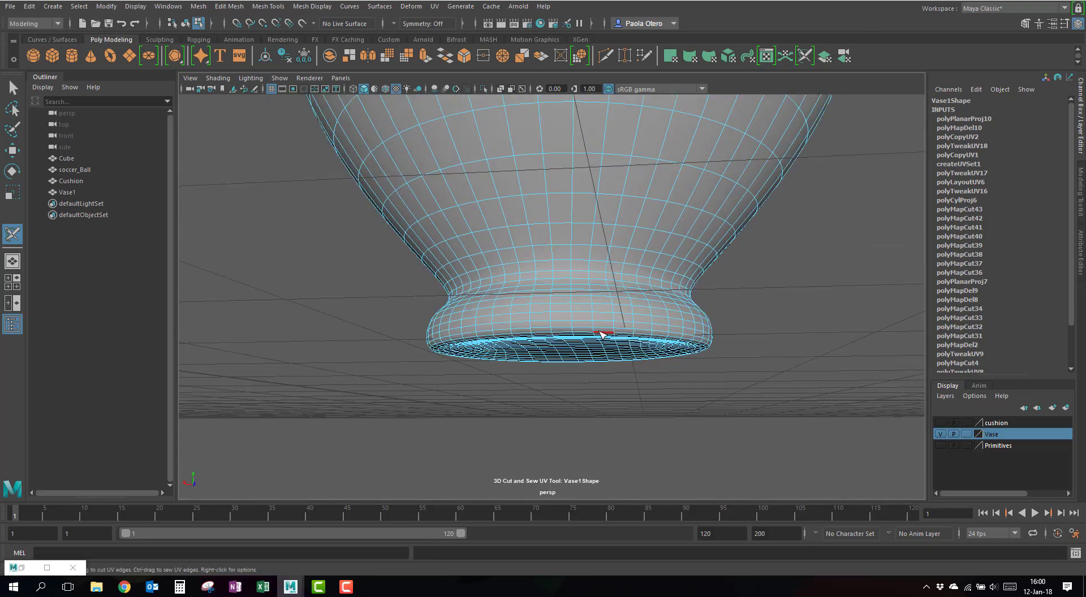
{"action": "left_click_drag", "start_coordinate": [599, 332], "coordinate": [600, 322], "text": "alt"}
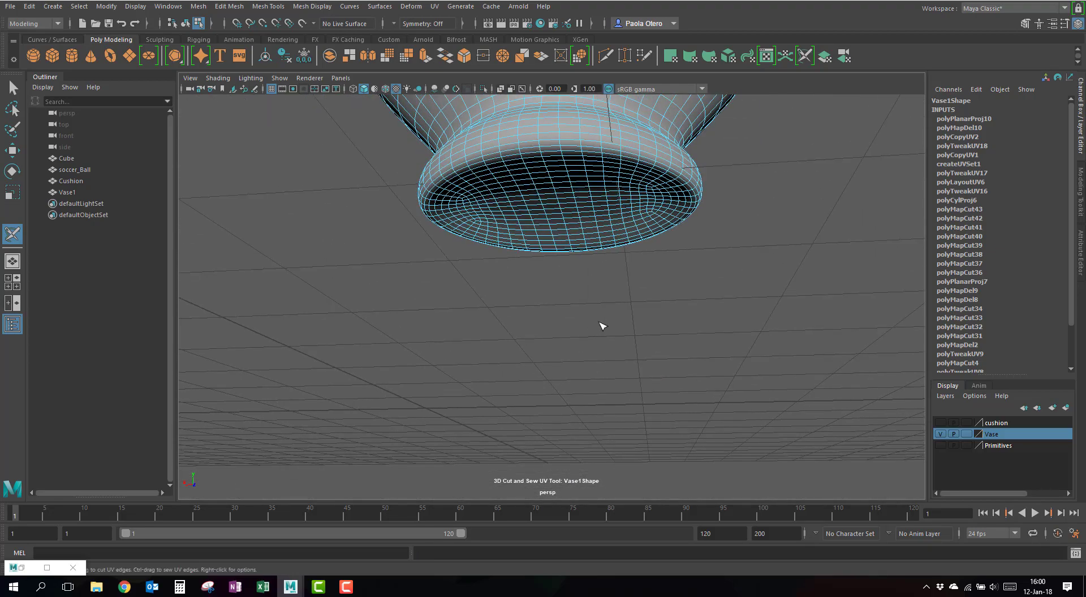
{"action": "double_click", "coordinate": [557, 161]}
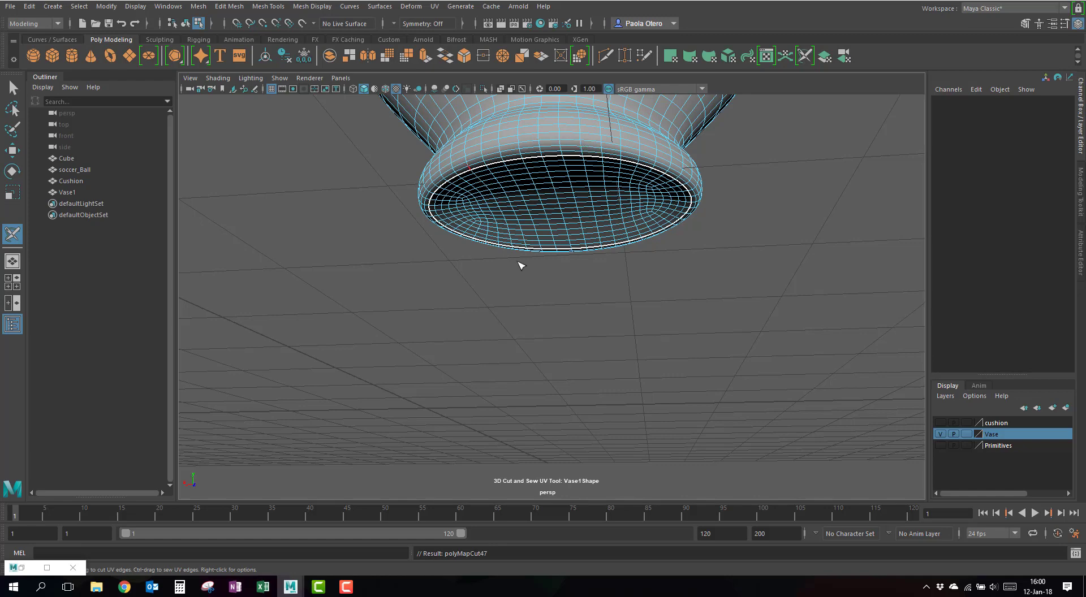
Step: Cut the edge loop at the narrowing above the foot, sew it back together, and cut the neighbouring loop just below instead
{"action": "left_click_drag", "start_coordinate": [603, 213], "coordinate": [606, 221], "text": "alt"}
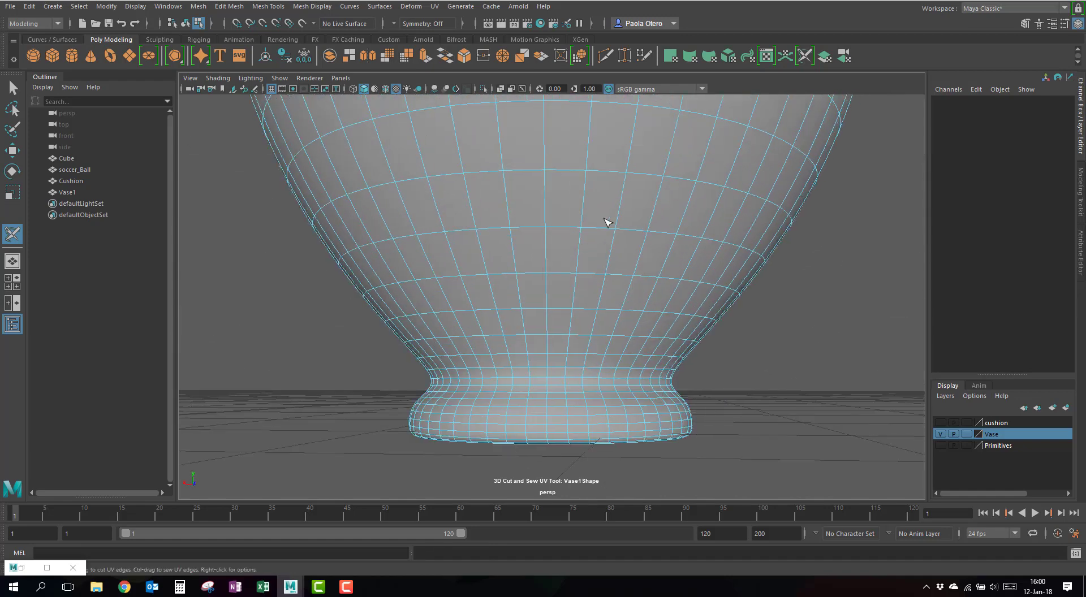
{"action": "double_click", "coordinate": [589, 377]}
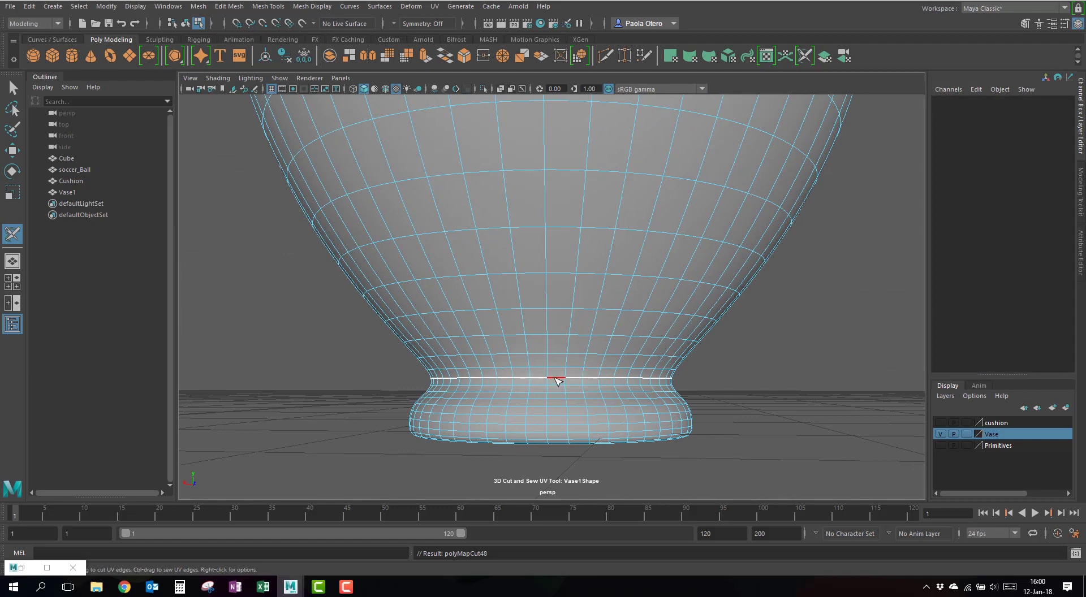
{"action": "double_click", "coordinate": [557, 378], "text": "ctrl"}
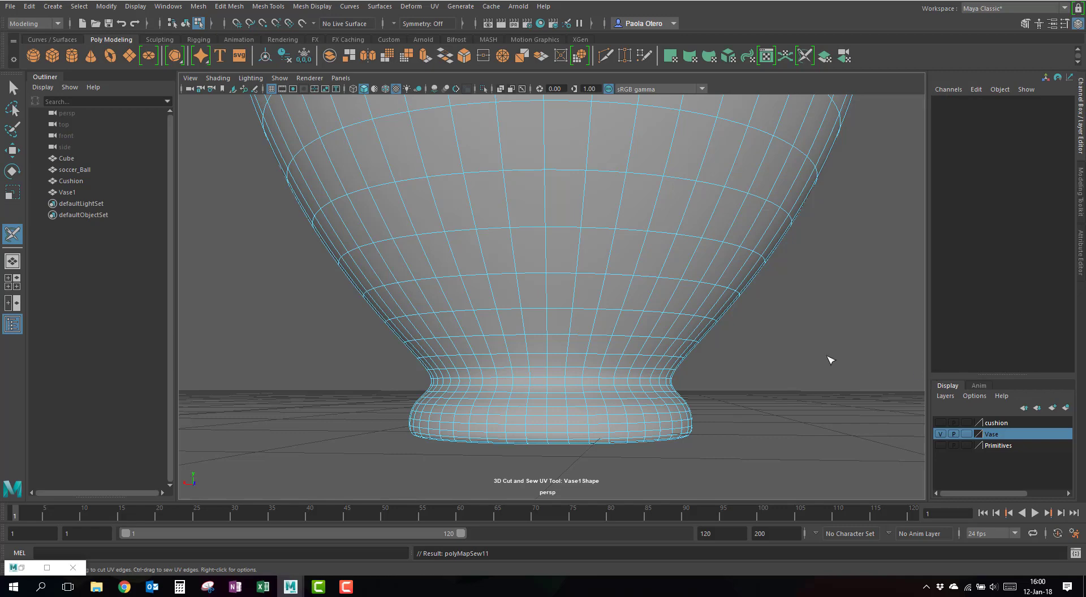
{"action": "double_click", "coordinate": [557, 385]}
Step: Cut a UV seam along the edge loop inside the vase's mouth, just below the rim
{"action": "scroll", "coordinate": [574, 400], "scroll_direction": "down", "scroll_amount": 5}
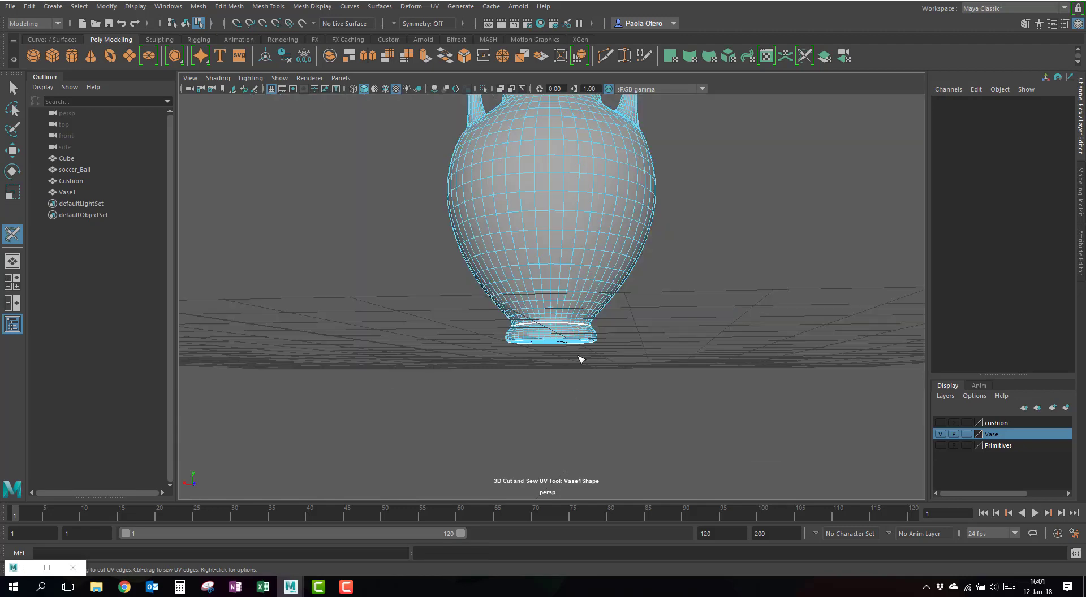
{"action": "left_click_drag", "start_coordinate": [604, 274], "coordinate": [599, 292], "text": "alt"}
{"action": "scroll", "coordinate": [632, 313], "scroll_direction": "up", "scroll_amount": 5}
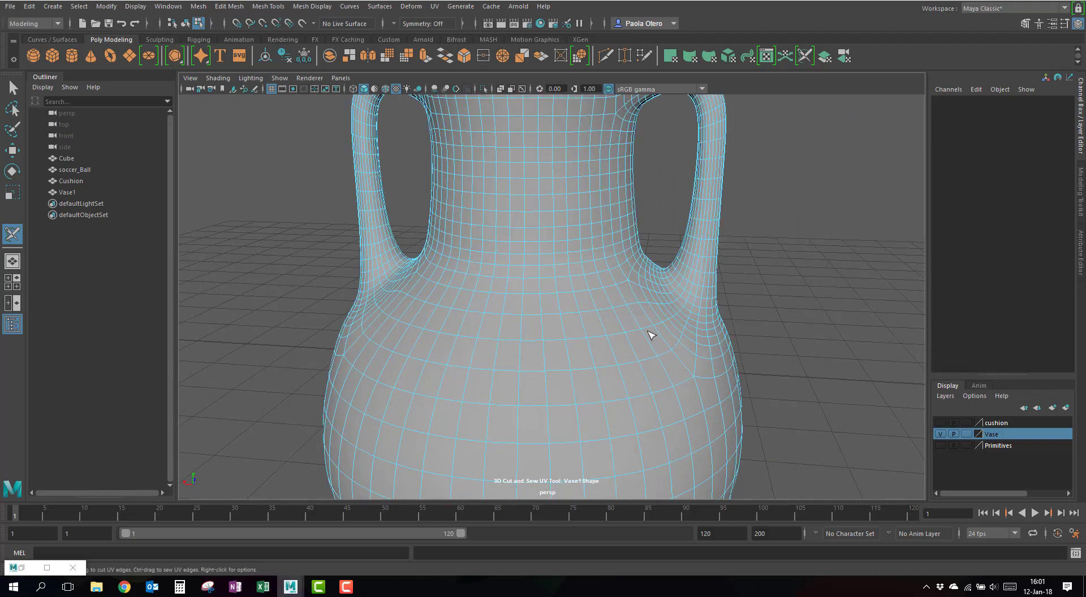
{"action": "left_click_drag", "start_coordinate": [655, 333], "coordinate": [585, 261], "text": "alt"}
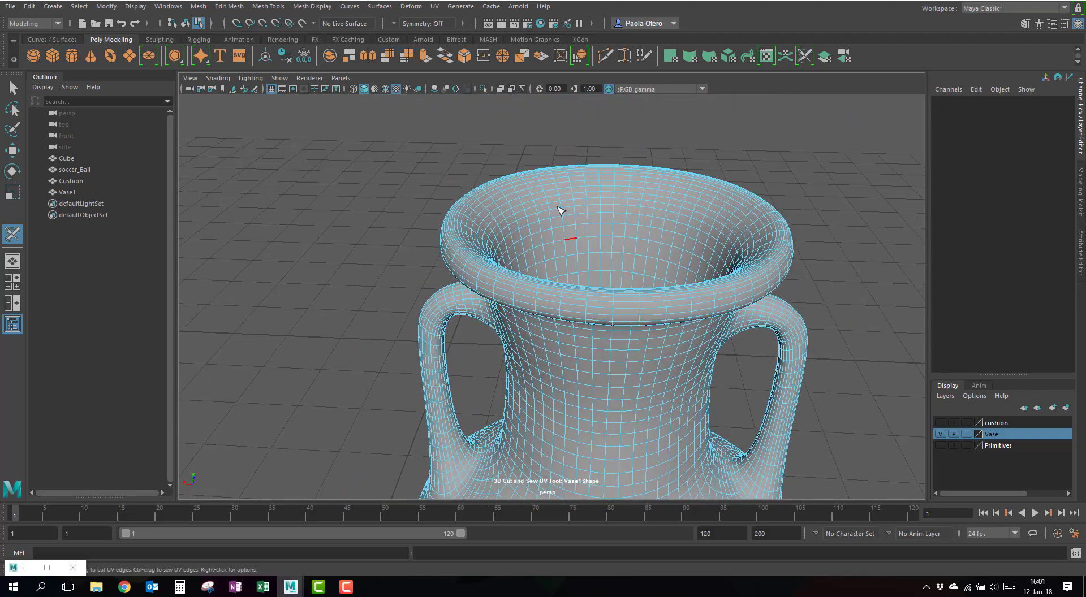
{"action": "left_click", "coordinate": [567, 202]}
{"action": "double_click", "coordinate": [566, 201]}
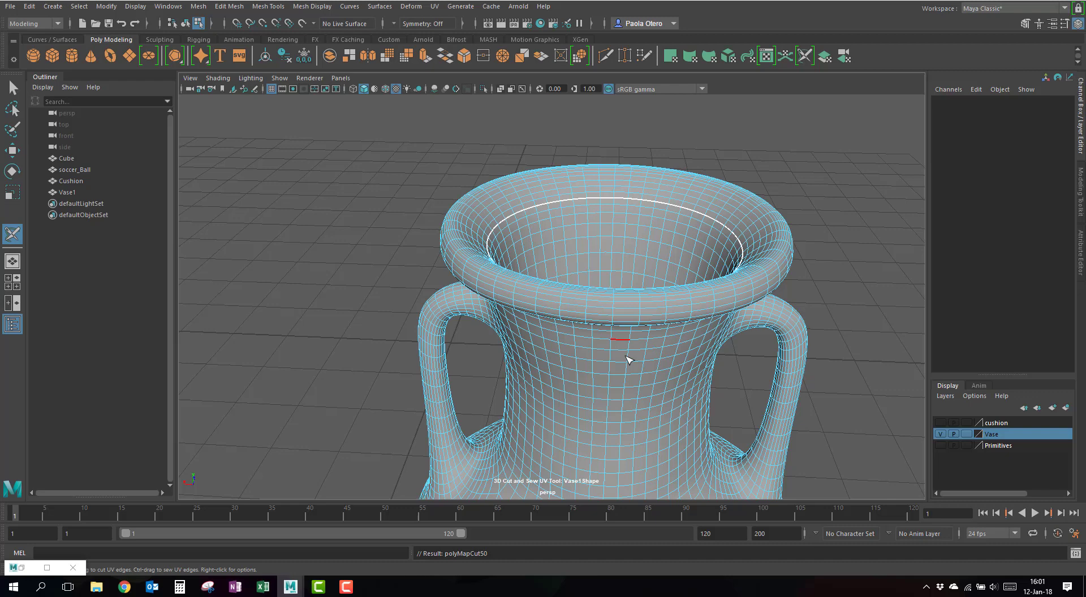
Step: Cut UV seams around the lower and upper ends of the left handle where it joins the vase
{"action": "left_click_drag", "start_coordinate": [629, 360], "coordinate": [640, 351], "text": "alt"}
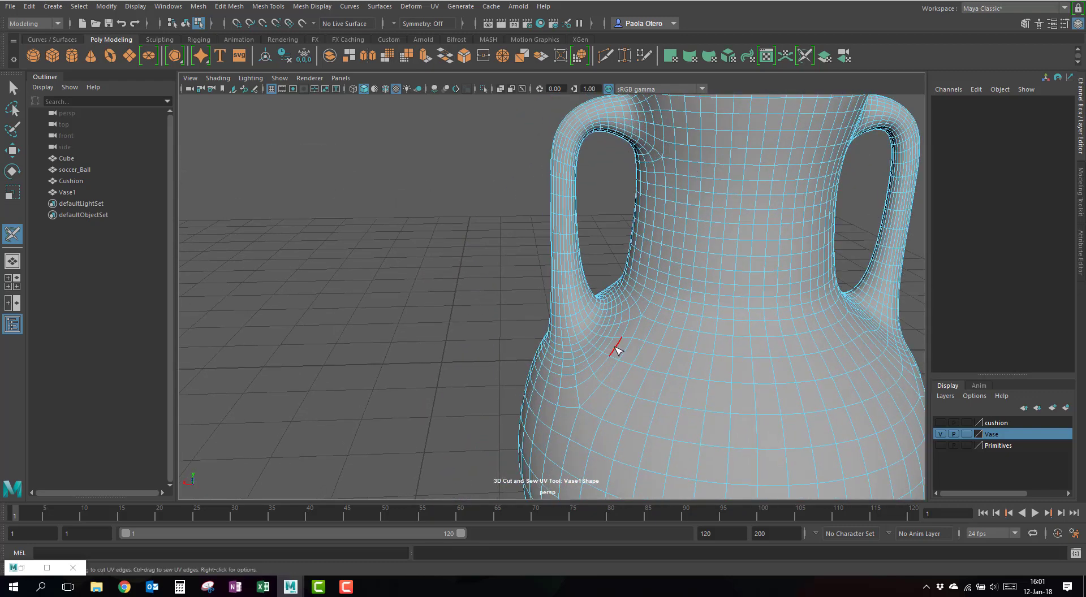
{"action": "double_click", "coordinate": [617, 351]}
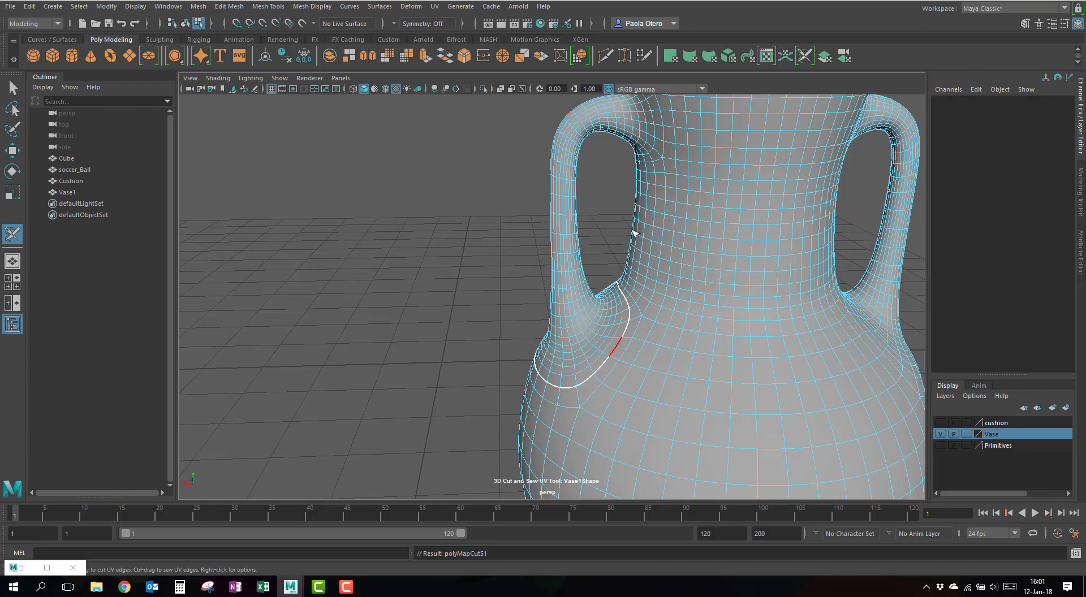
{"action": "double_click", "coordinate": [653, 119]}
Step: Cut UV seams around the lower and upper ends of the right handle where it joins the vase
{"action": "left_click_drag", "start_coordinate": [854, 323], "coordinate": [688, 397], "text": "alt"}
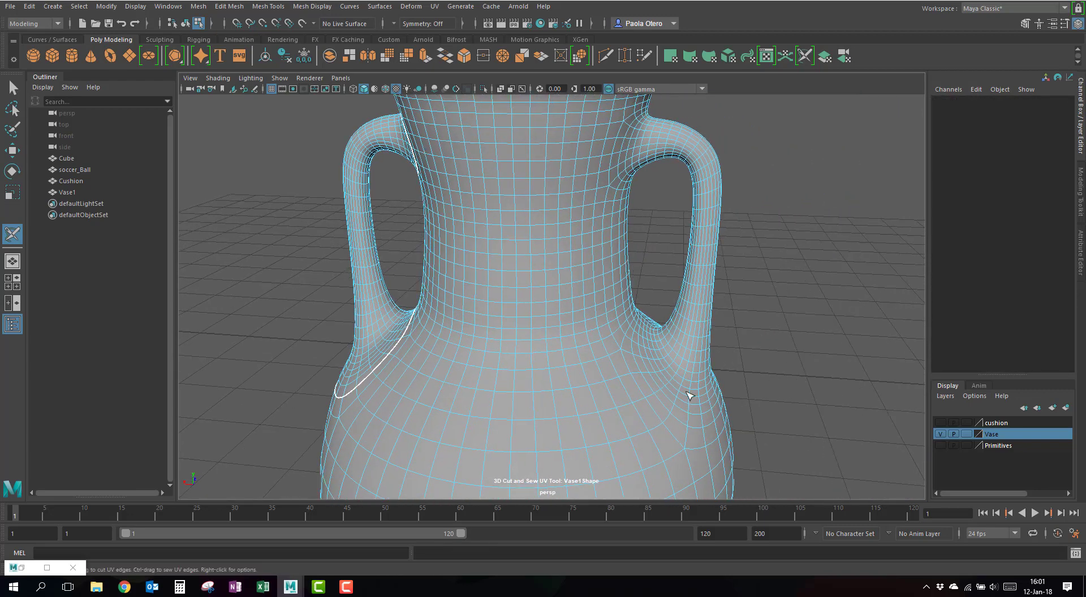
{"action": "left_click", "coordinate": [639, 364]}
{"action": "double_click", "coordinate": [638, 364]}
{"action": "double_click", "coordinate": [626, 133]}
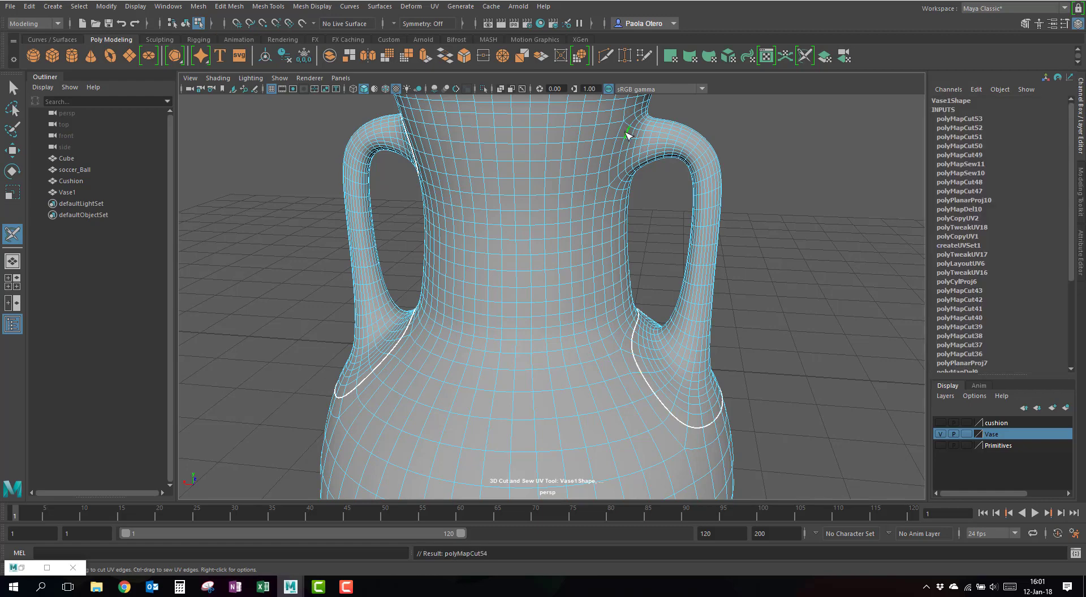
Step: Cut a lengthwise UV seam along the inner side of each handle, starting near its lower joint
{"action": "scroll", "coordinate": [608, 251], "scroll_direction": "down", "scroll_amount": 3}
{"action": "left_click_drag", "start_coordinate": [606, 253], "coordinate": [608, 252], "text": "alt"}
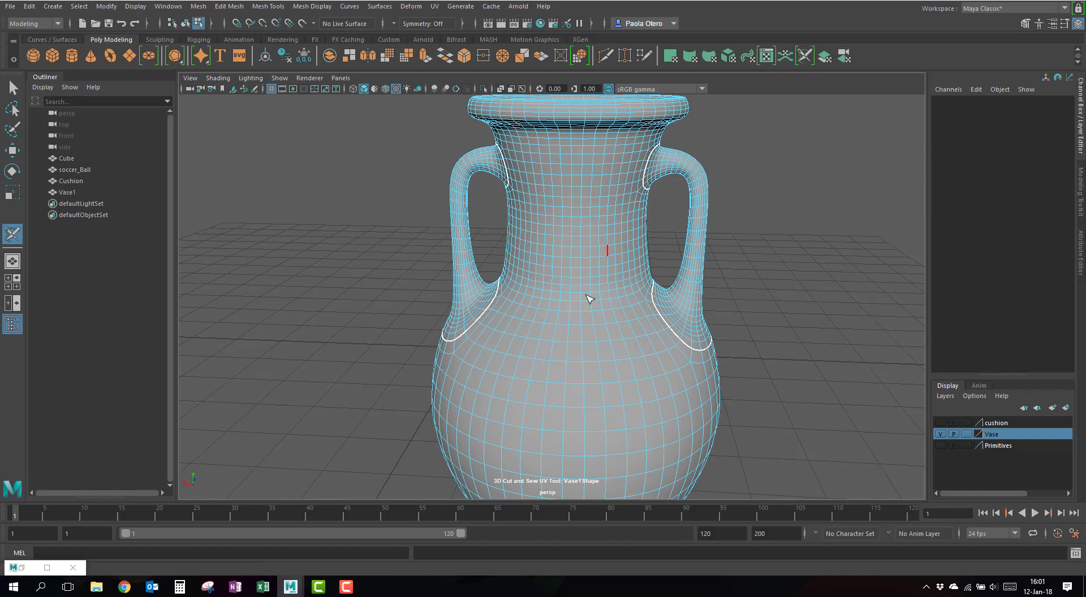
{"action": "left_click_drag", "start_coordinate": [583, 311], "coordinate": [585, 380], "text": "alt"}
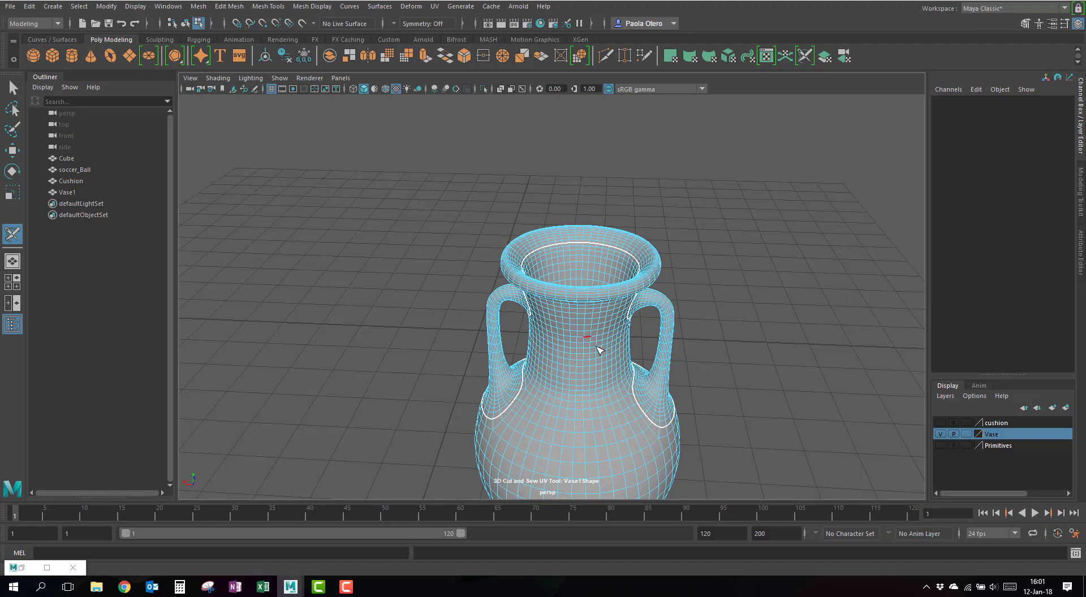
{"action": "middle_click_drag", "start_coordinate": [635, 420], "coordinate": [623, 396], "text": "alt"}
{"action": "mouse_move", "coordinate": [623, 395]}
{"action": "left_mouse_down", "text": "alt"}
{"action": "mouse_move", "coordinate": [601, 375]}
{"action": "mouse_move", "coordinate": [626, 368]}
{"action": "mouse_move", "coordinate": [620, 386]}
{"action": "left_mouse_up", "text": "alt"}
{"action": "middle_click_drag", "start_coordinate": [619, 385], "coordinate": [605, 391], "text": "alt"}
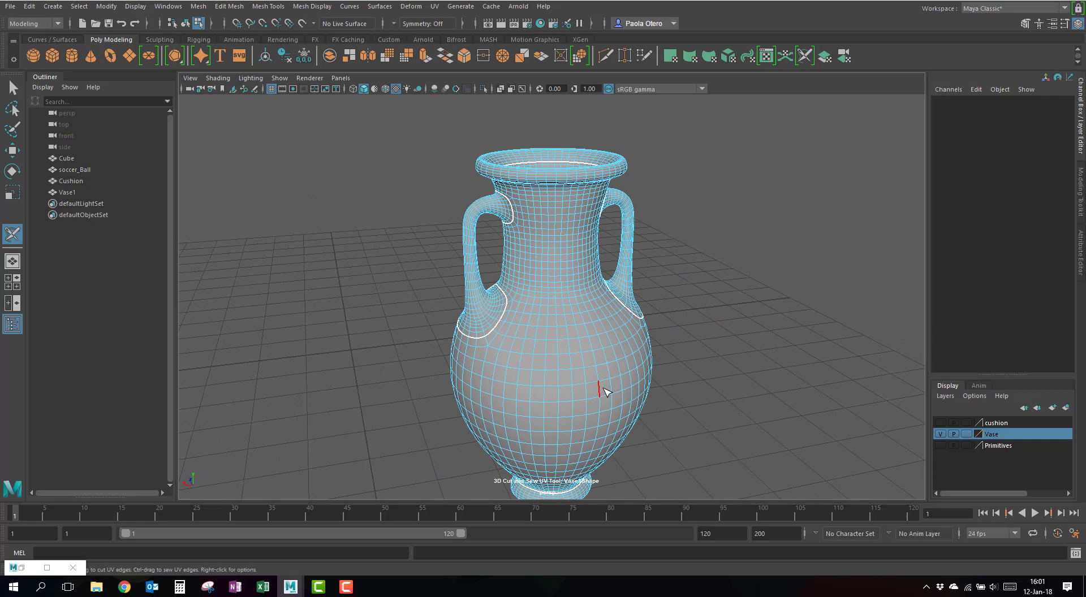
{"action": "scroll", "coordinate": [663, 277], "scroll_direction": "up", "scroll_amount": 7}
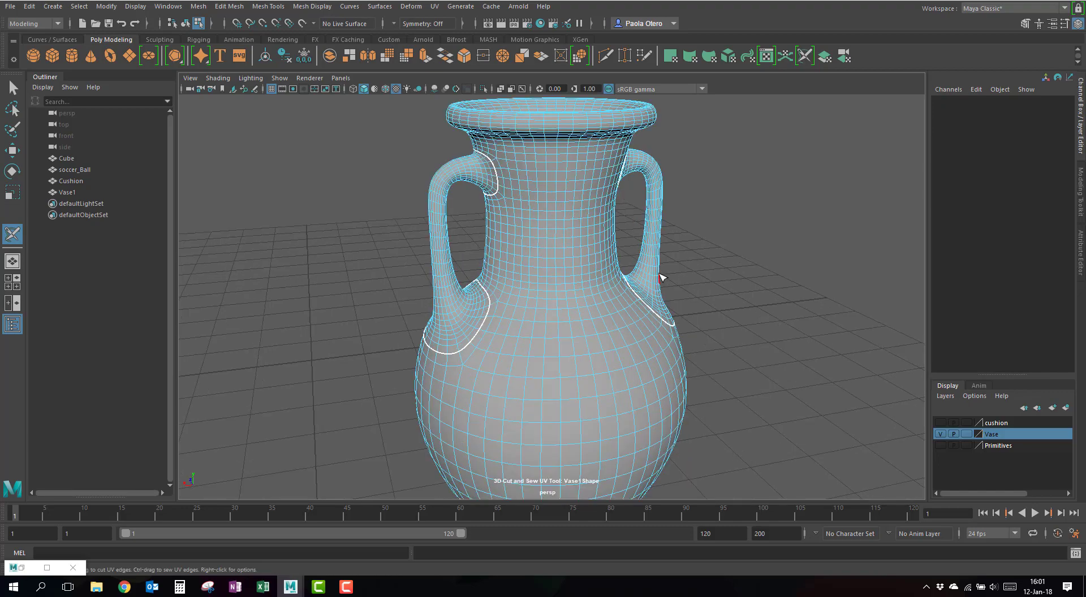
{"action": "middle_click_drag", "start_coordinate": [476, 333], "coordinate": [491, 461], "text": "alt"}
{"action": "left_click_drag", "start_coordinate": [490, 461], "coordinate": [467, 374], "text": "alt"}
{"action": "middle_click_drag", "start_coordinate": [463, 371], "coordinate": [473, 327], "text": "alt"}
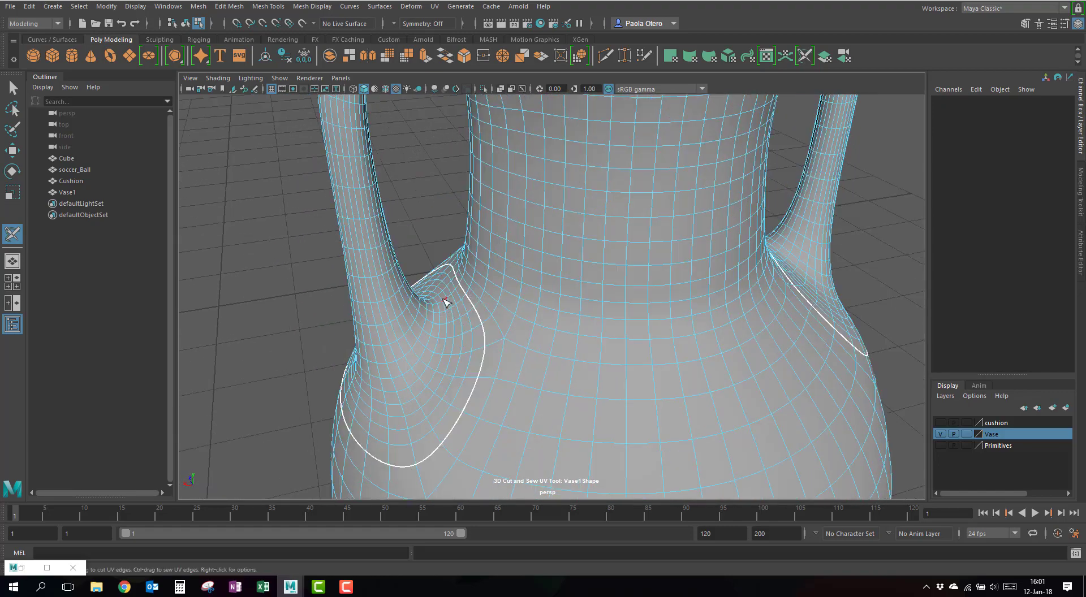
{"action": "double_click", "coordinate": [445, 301]}
{"action": "left_click_drag", "start_coordinate": [783, 316], "coordinate": [721, 317], "text": "alt"}
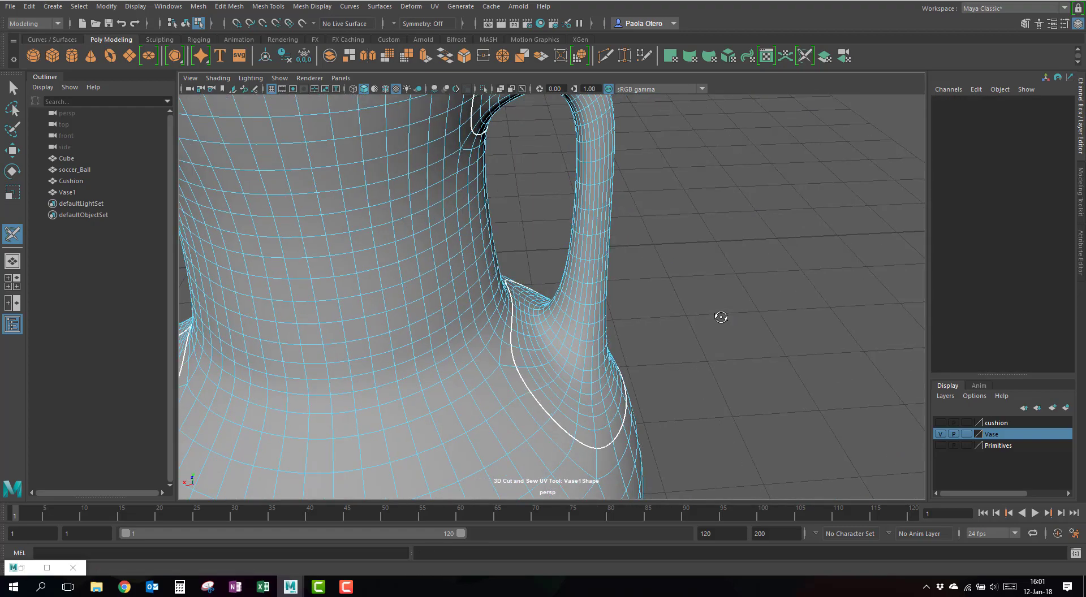
{"action": "double_click", "coordinate": [527, 313]}
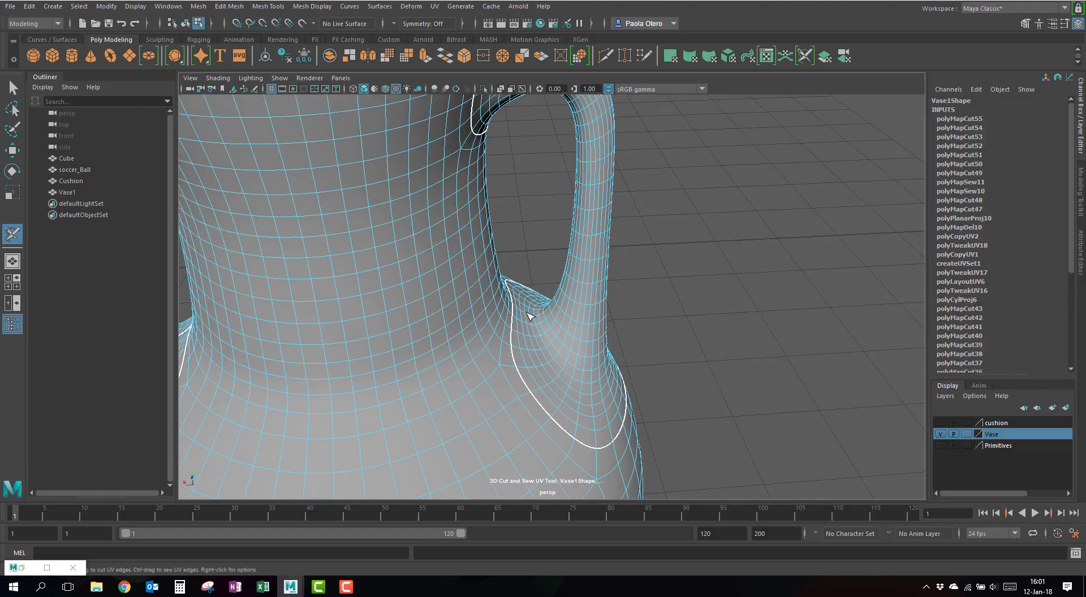
Step: Examine the cut seams on the whole vase, checking the handles, body and foot from the front and side
{"action": "scroll", "coordinate": [536, 313], "scroll_direction": "down", "scroll_amount": 5}
{"action": "left_click_drag", "start_coordinate": [515, 327], "coordinate": [500, 363], "text": "alt"}
{"action": "scroll", "coordinate": [500, 363], "scroll_direction": "down", "scroll_amount": 6}
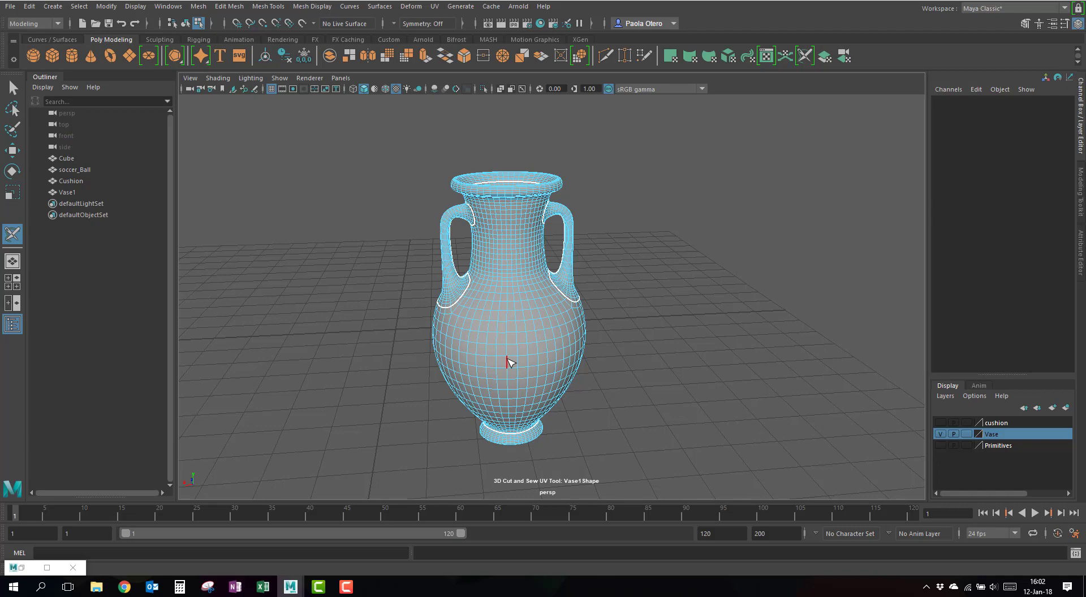
{"action": "scroll", "coordinate": [479, 379], "scroll_direction": "up", "scroll_amount": 3}
{"action": "left_click_drag", "start_coordinate": [481, 399], "coordinate": [571, 352], "text": "alt"}
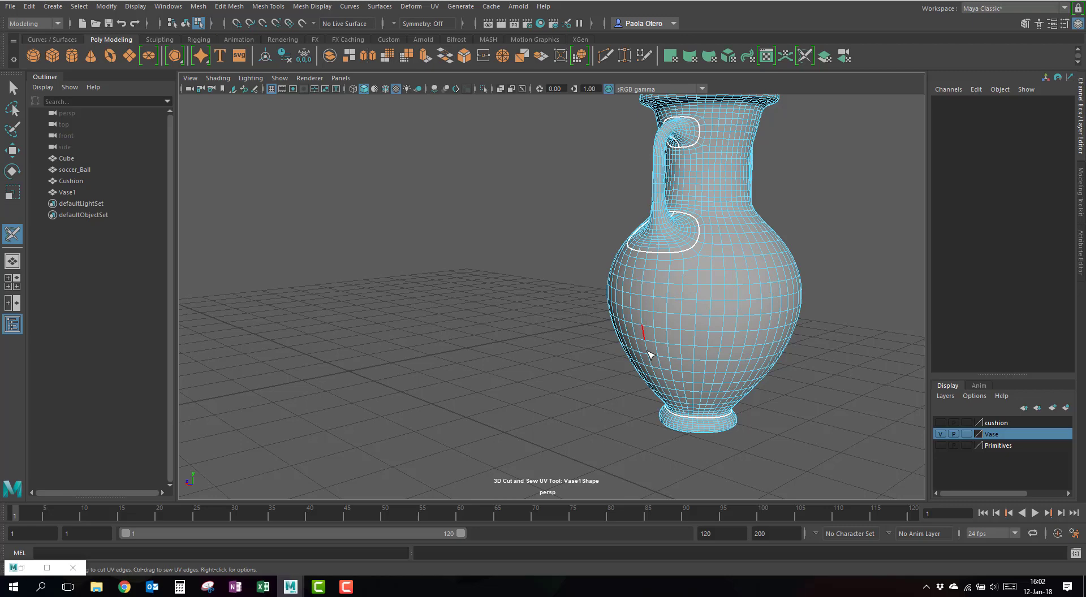
{"action": "scroll", "coordinate": [720, 349], "scroll_direction": "up", "scroll_amount": 3}
{"action": "left_click_drag", "start_coordinate": [750, 342], "coordinate": [711, 350], "text": "alt"}
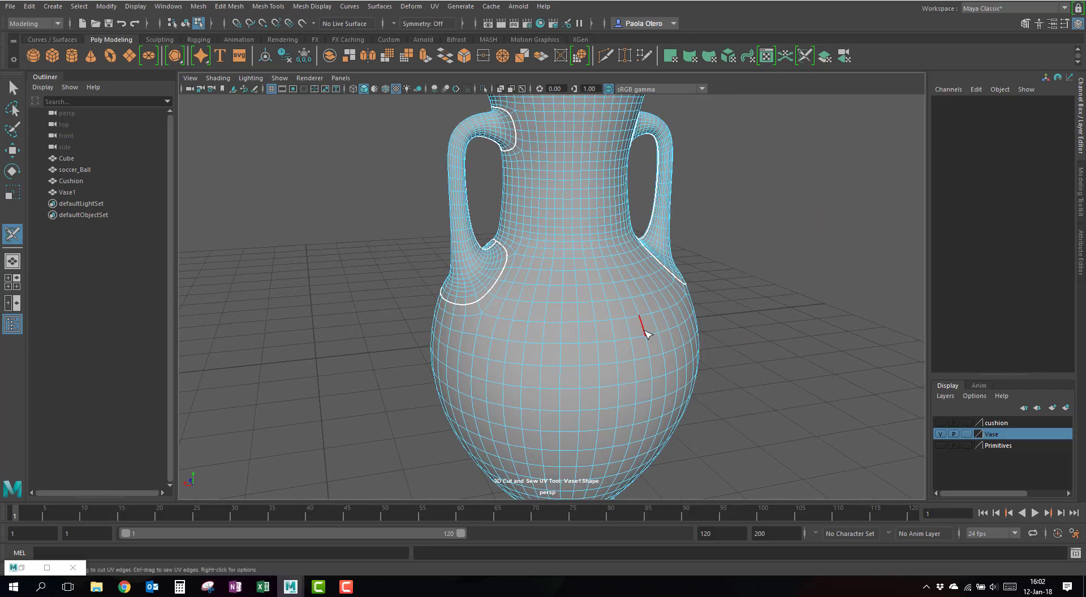
Step: Leave the 3D Cut and Sew UV Tool, select Vase1 as an object and show its UVs in the UV Editor
{"action": "key", "text": "q"}
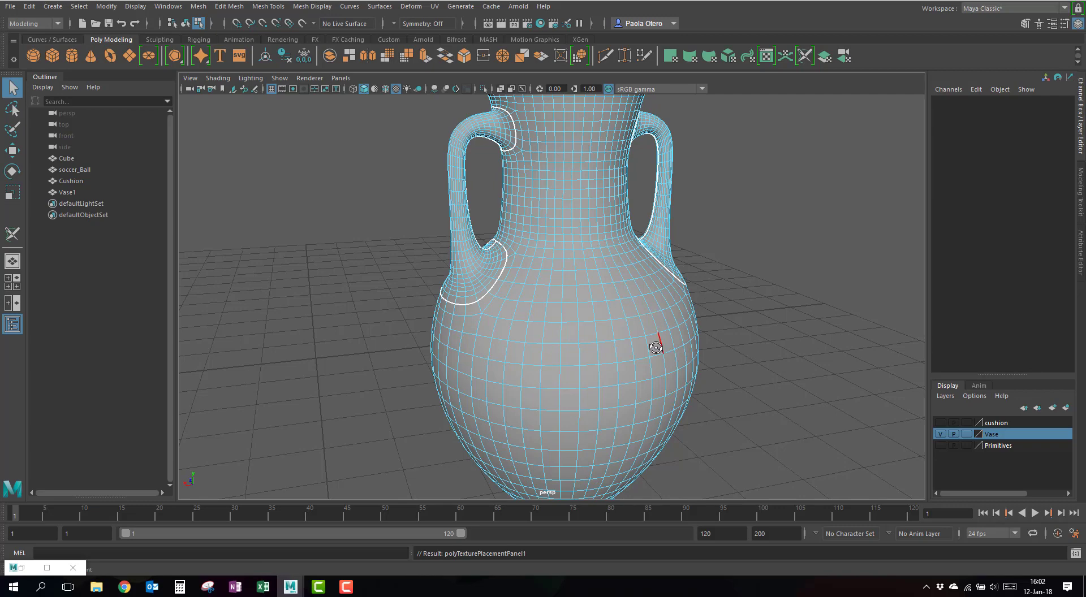
{"action": "left_click_drag", "start_coordinate": [656, 347], "coordinate": [633, 349], "text": "alt"}
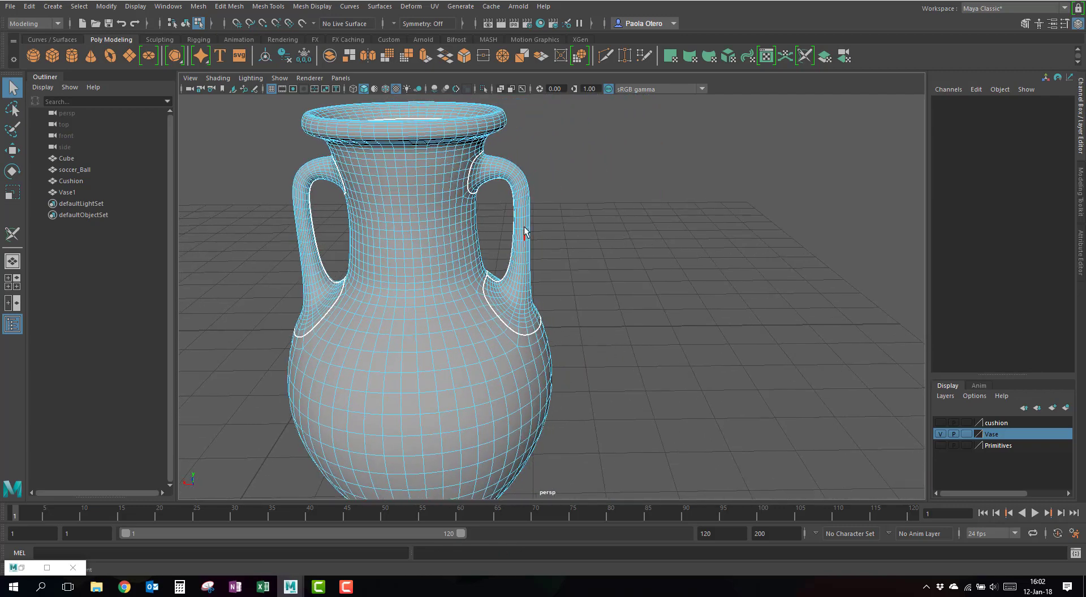
{"action": "right_click_drag", "start_coordinate": [525, 232], "coordinate": [538, 216]}
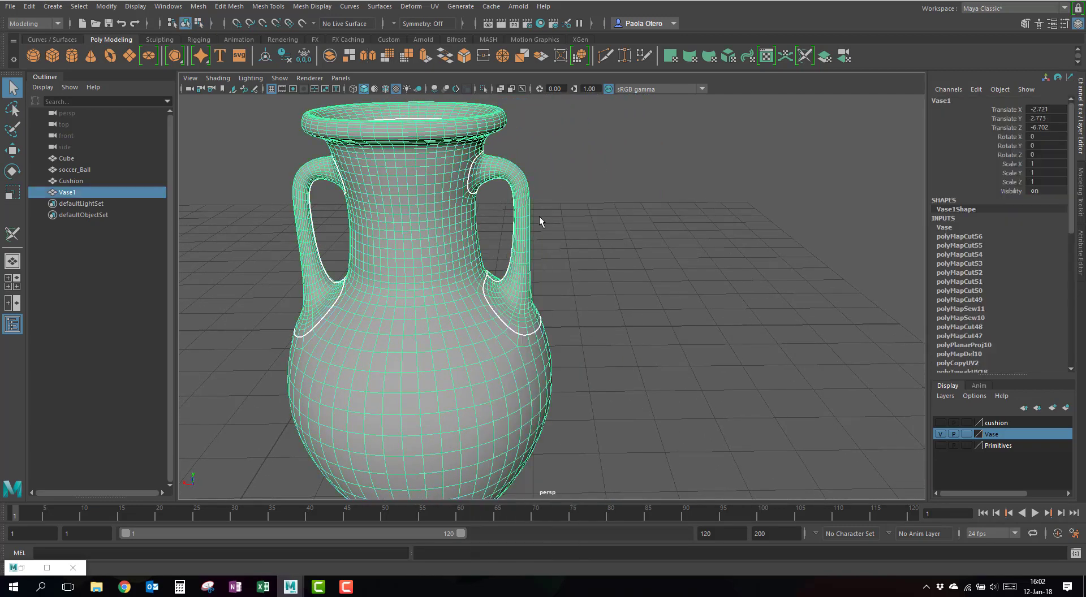
{"action": "left_click", "coordinate": [22, 568]}
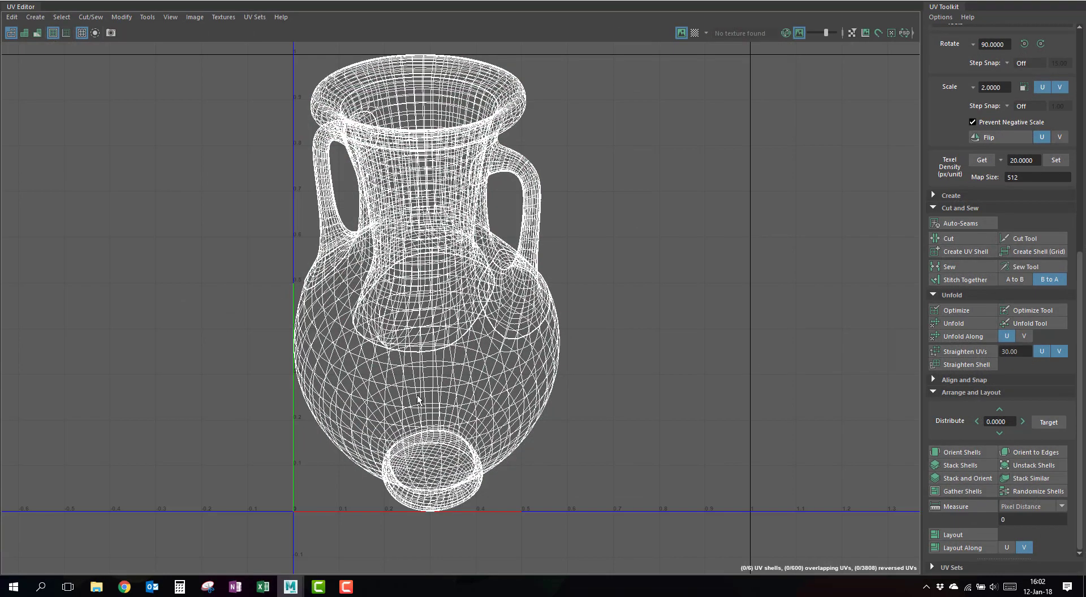
Step: Unfold the UV shell of the right handle and the UV shell of the left handle
{"action": "right_click_drag", "start_coordinate": [533, 209], "coordinate": [473, 188]}
{"action": "left_click", "coordinate": [537, 197]}
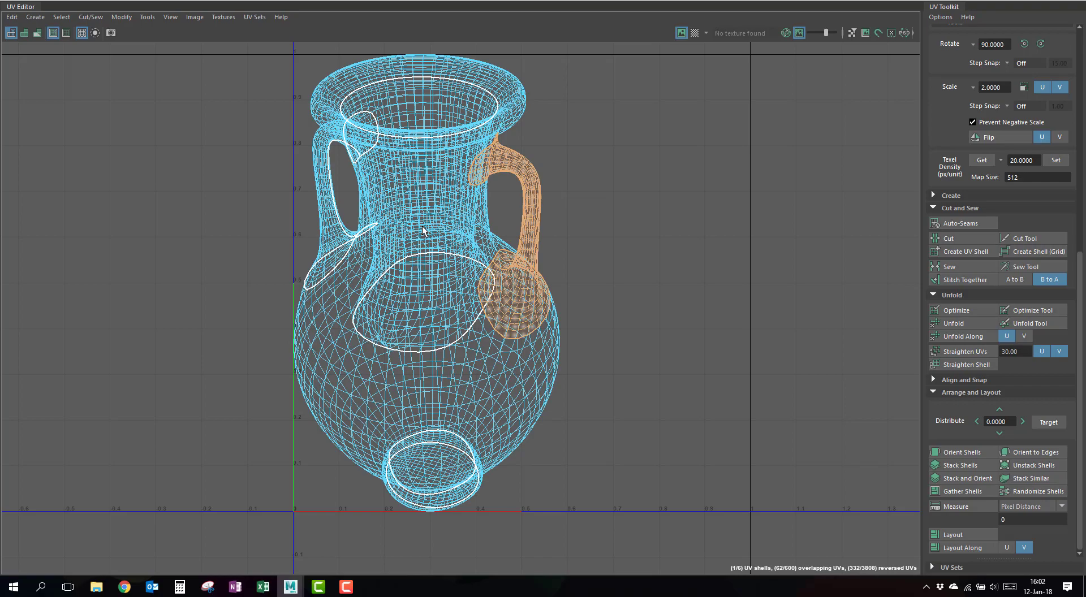
{"action": "left_click", "coordinate": [329, 193]}
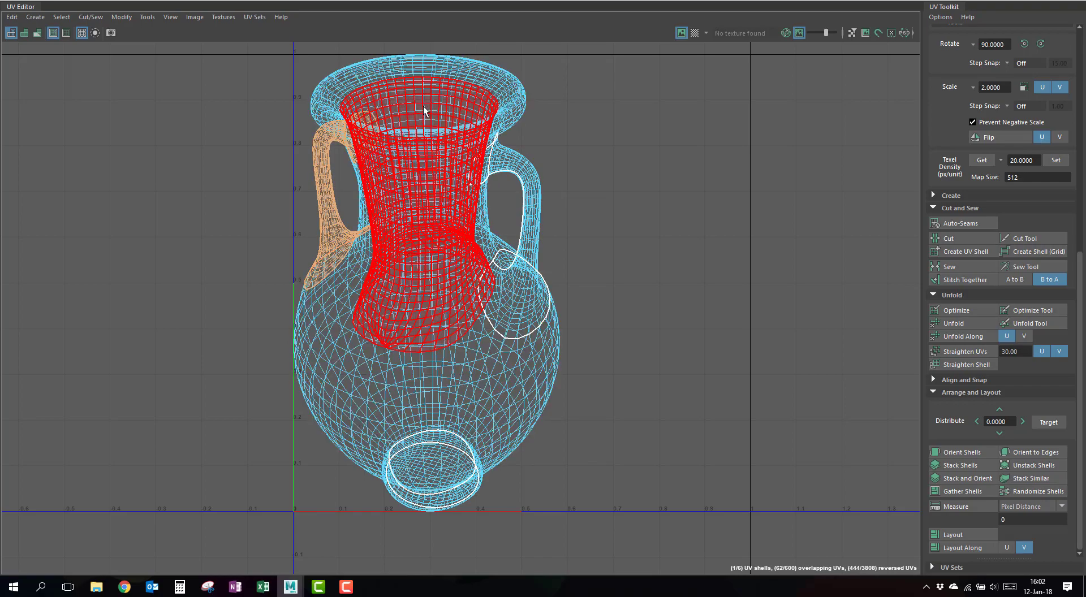
{"action": "left_click", "coordinate": [541, 202]}
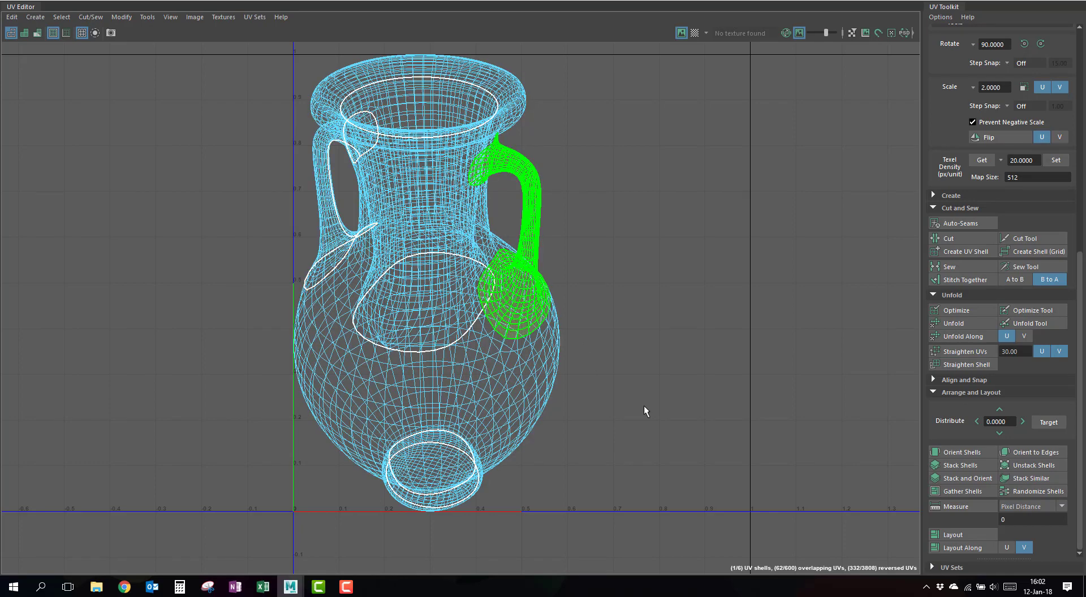
{"action": "left_click", "coordinate": [955, 324]}
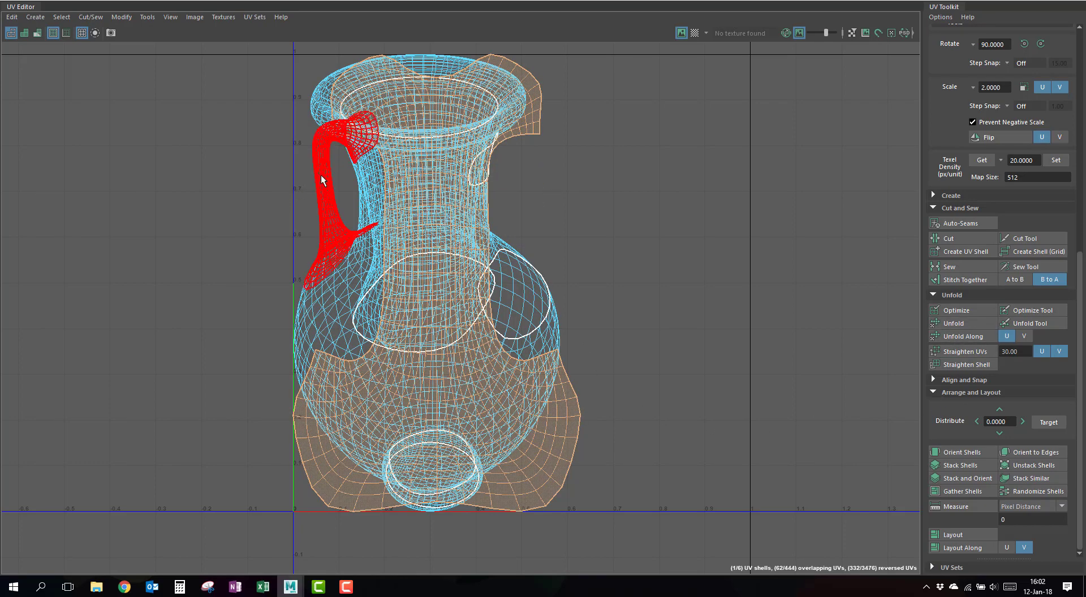
{"action": "left_click", "coordinate": [321, 175]}
{"action": "left_click", "coordinate": [968, 321]}
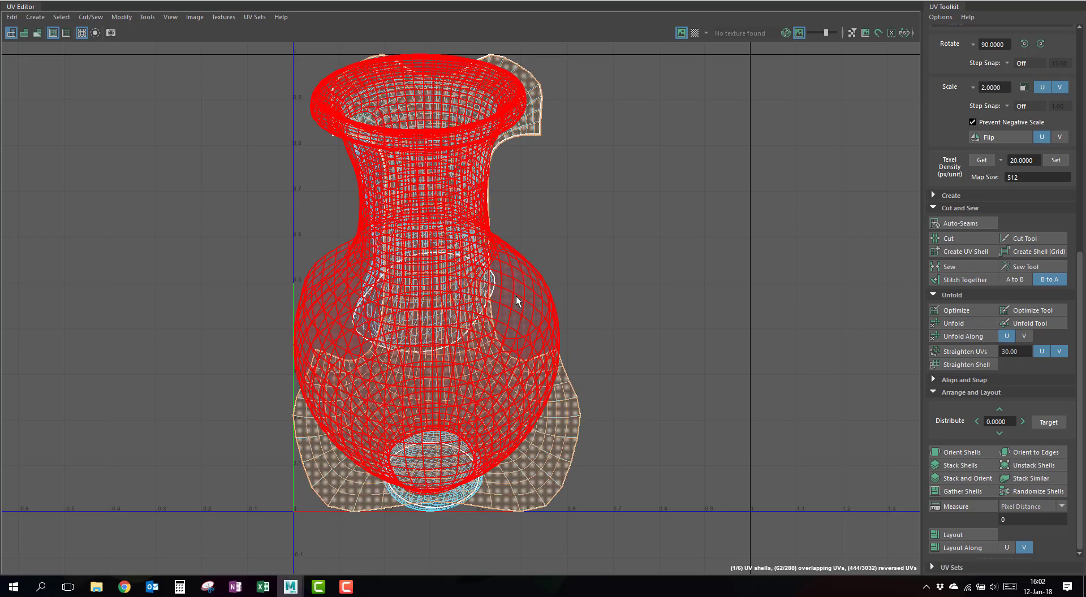
Step: Cut a vertical UV seam along the edges running down the vase body between the handles, from rim to foot
{"action": "left_click", "coordinate": [515, 296]}
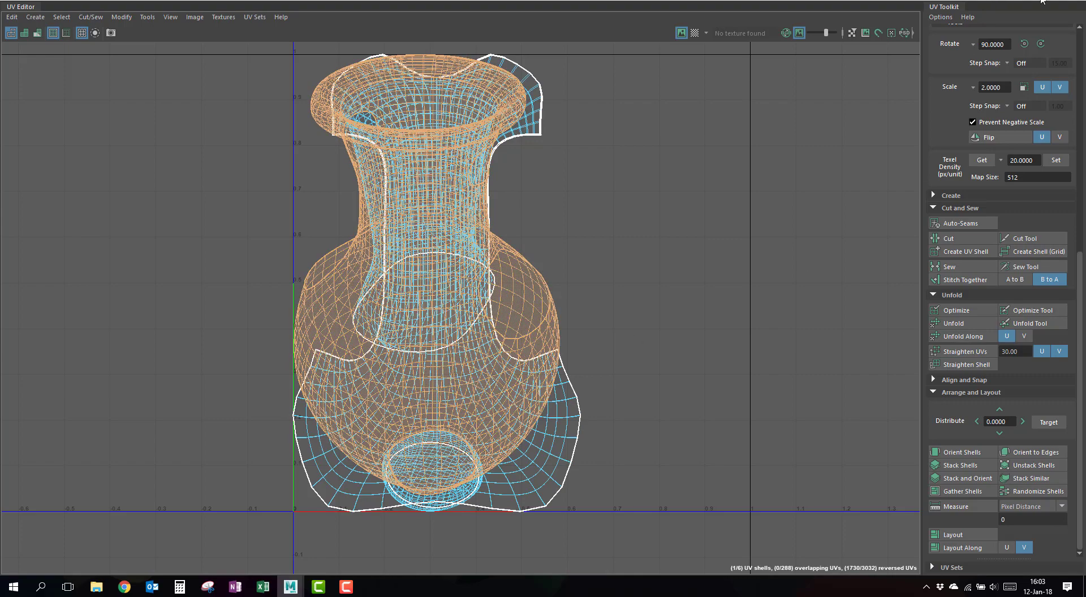
{"action": "left_click", "coordinate": [1046, 1]}
{"action": "left_click", "coordinate": [827, 65]}
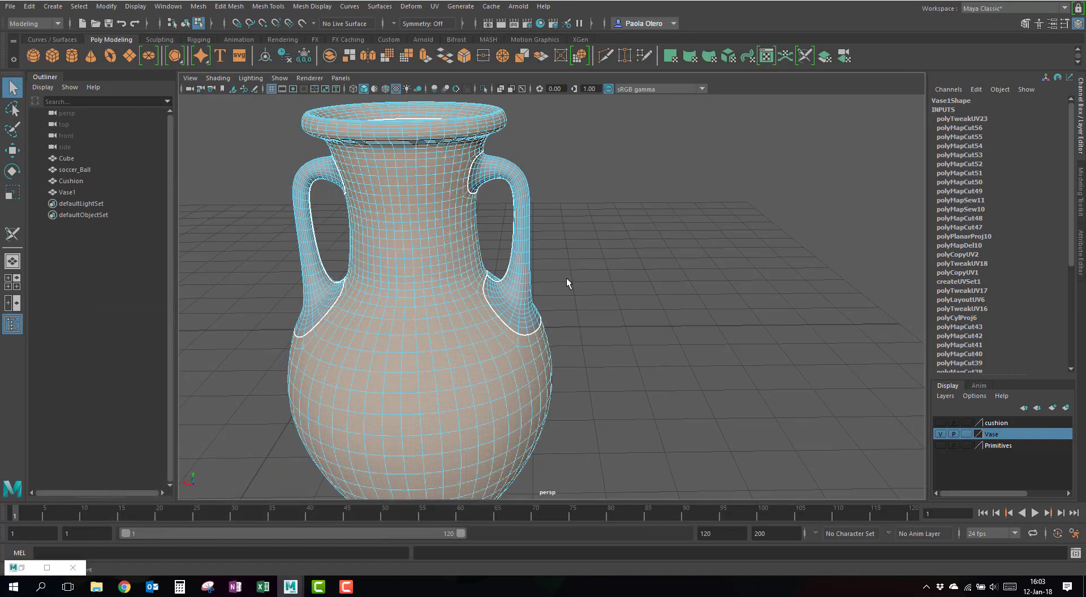
{"action": "left_click_drag", "start_coordinate": [526, 300], "coordinate": [538, 300], "text": "alt"}
{"action": "scroll", "coordinate": [556, 164], "scroll_direction": "up", "scroll_amount": 3}
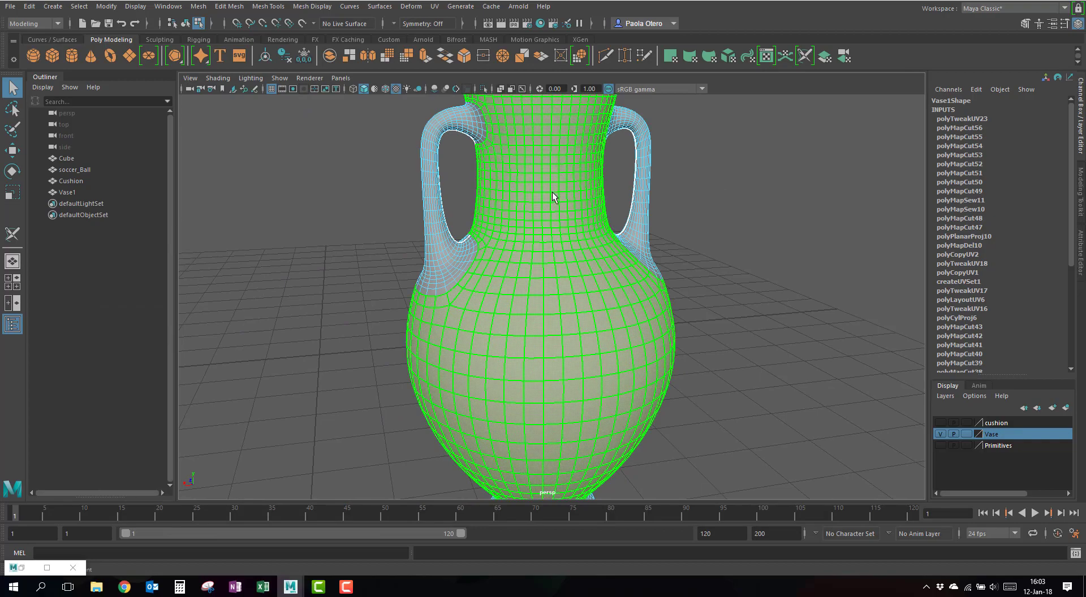
{"action": "right_click_drag", "start_coordinate": [552, 191], "coordinate": [552, 167]}
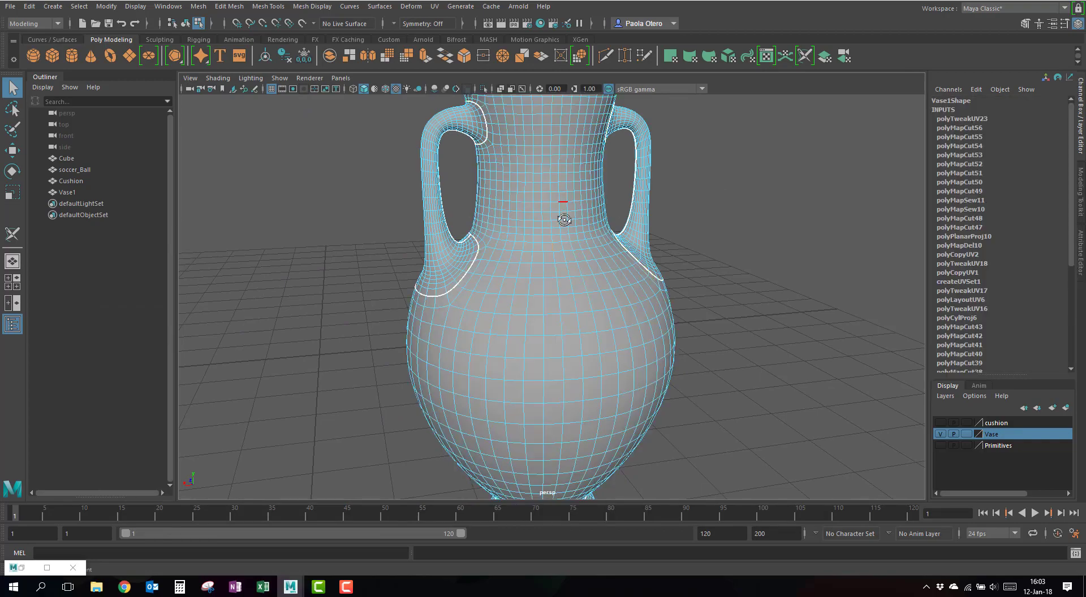
{"action": "left_click_drag", "start_coordinate": [564, 220], "coordinate": [540, 256], "text": "alt"}
{"action": "scroll", "coordinate": [533, 259], "scroll_direction": "up", "scroll_amount": 5}
{"action": "scroll", "coordinate": [541, 257], "scroll_direction": "down", "scroll_amount": 2}
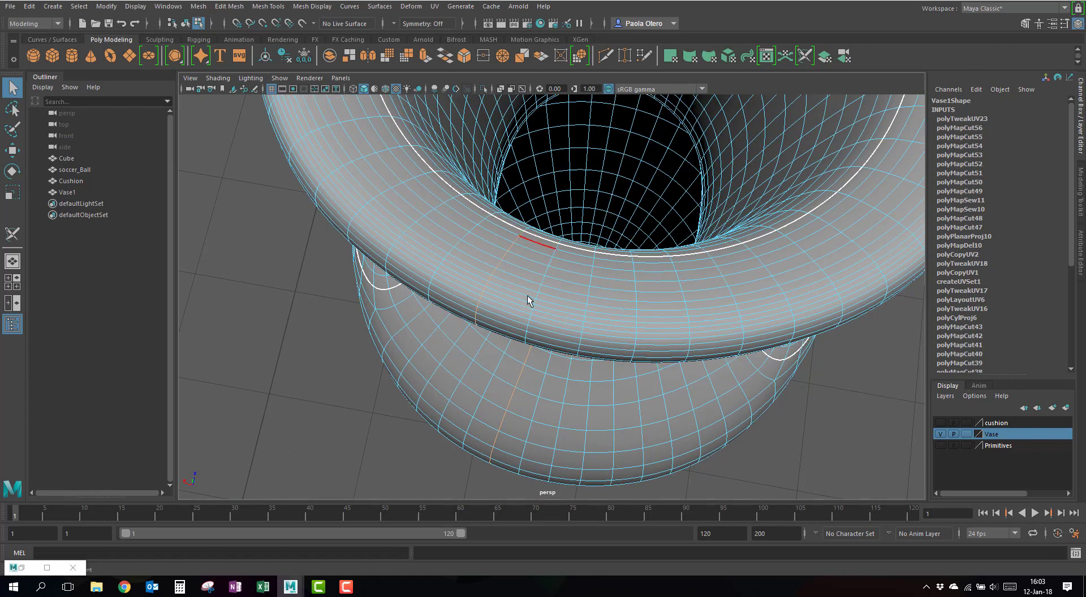
{"action": "left_click", "coordinate": [22, 568]}
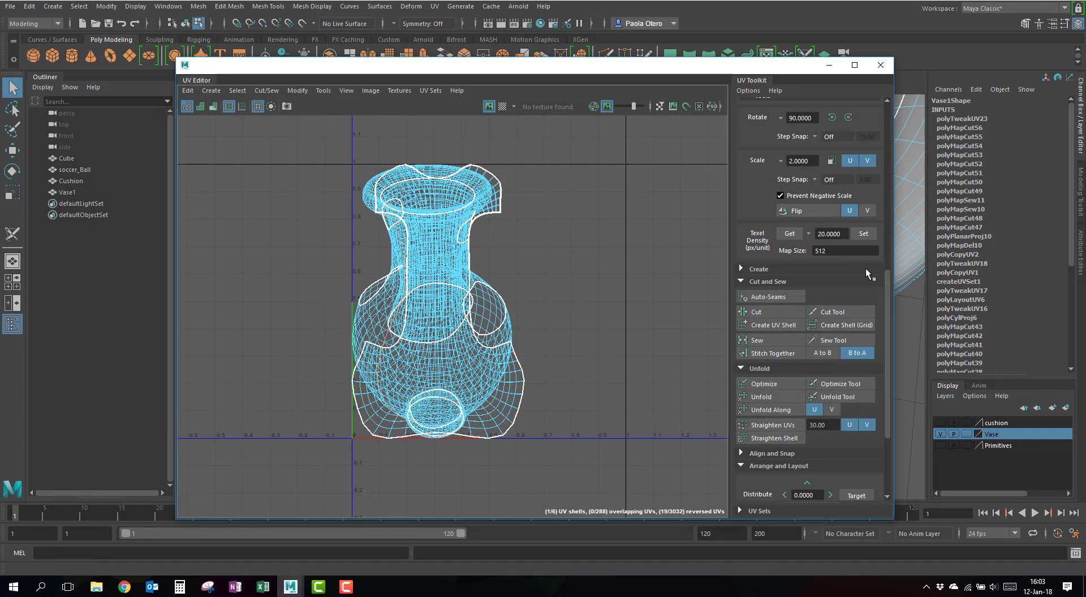
{"action": "left_click", "coordinate": [775, 311]}
Step: Unfold the UV shell of the vase's outer body
{"action": "right_click_drag", "start_coordinate": [441, 324], "coordinate": [418, 306]}
{"action": "left_click", "coordinate": [487, 308]}
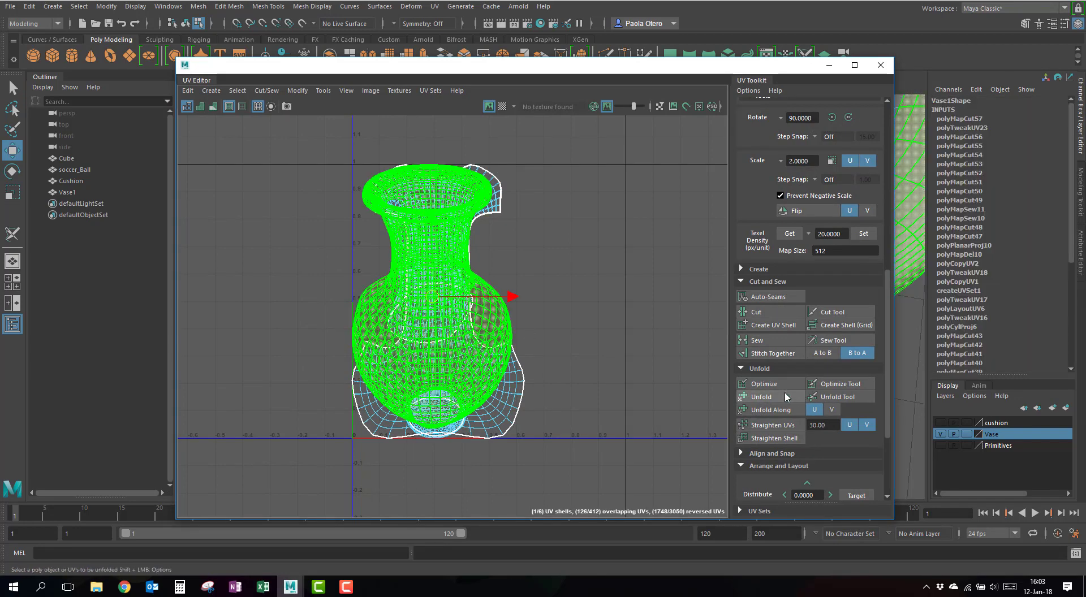
{"action": "left_click", "coordinate": [758, 407]}
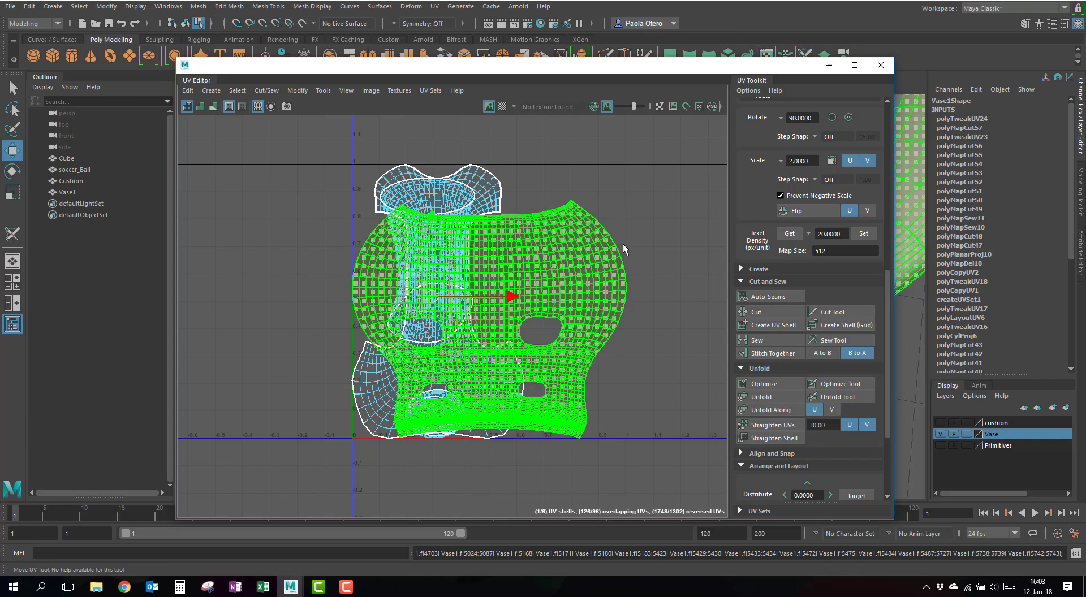
{"action": "left_click", "coordinate": [829, 64]}
Step: Assign a Checker texture to the Color of the vase's lambert2 material
{"action": "right_click_drag", "start_coordinate": [797, 282], "coordinate": [703, 279], "text": "alt"}
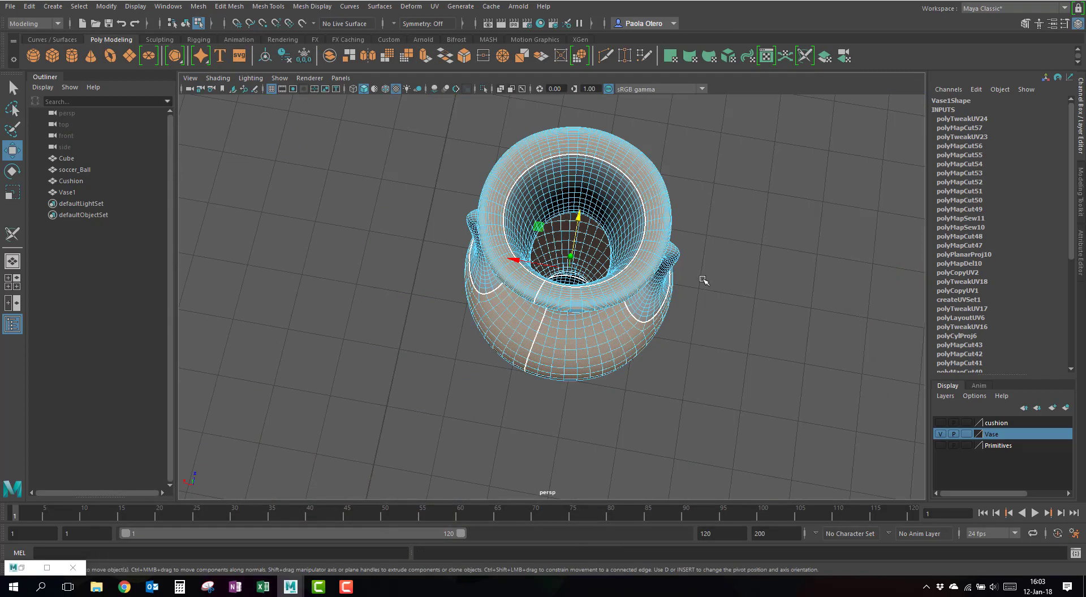
{"action": "left_click_drag", "start_coordinate": [702, 279], "coordinate": [727, 210], "text": "alt"}
{"action": "left_click", "coordinate": [1081, 240]}
{"action": "left_click", "coordinate": [1066, 94]}
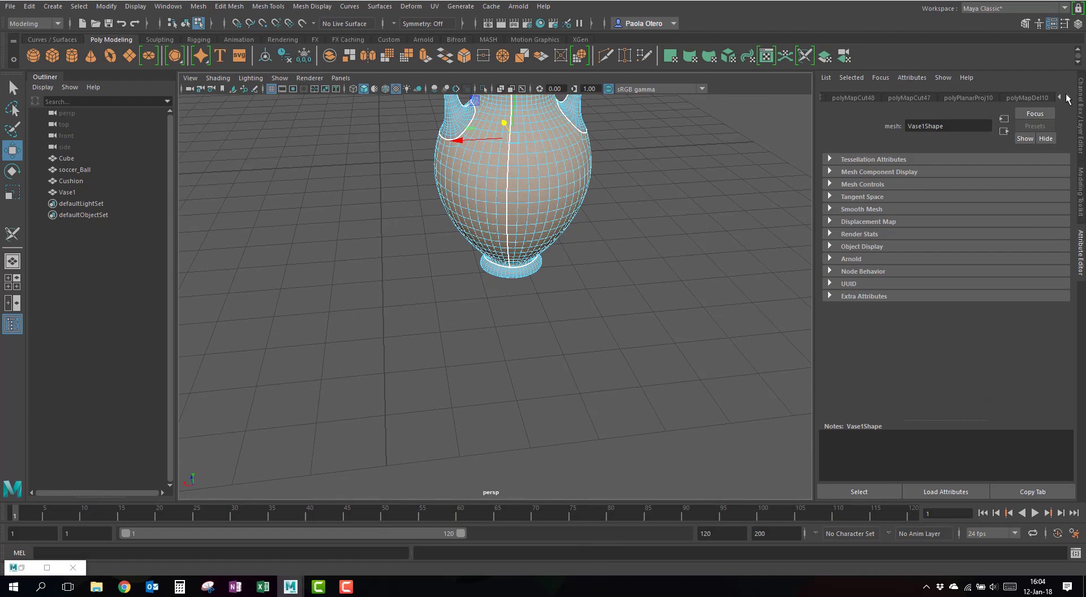
{"action": "left_click", "coordinate": [1035, 98]}
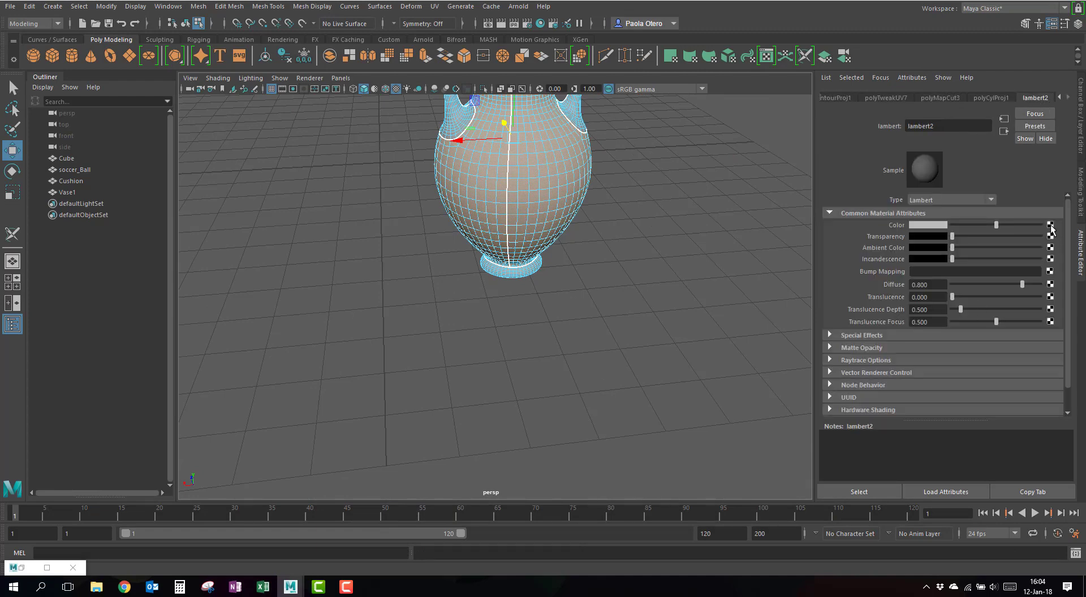
{"action": "left_click", "coordinate": [1051, 224]}
{"action": "left_click", "coordinate": [487, 266]}
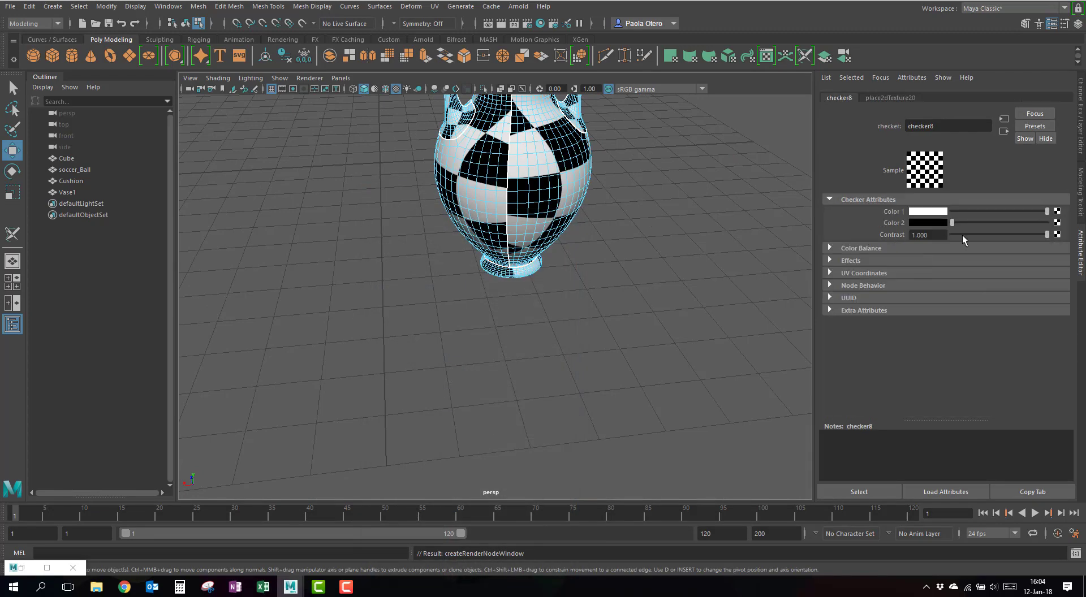
Step: Set the checker texture's Repeat UV to 20 by 20 and clear the selection
{"action": "left_click", "coordinate": [890, 98]}
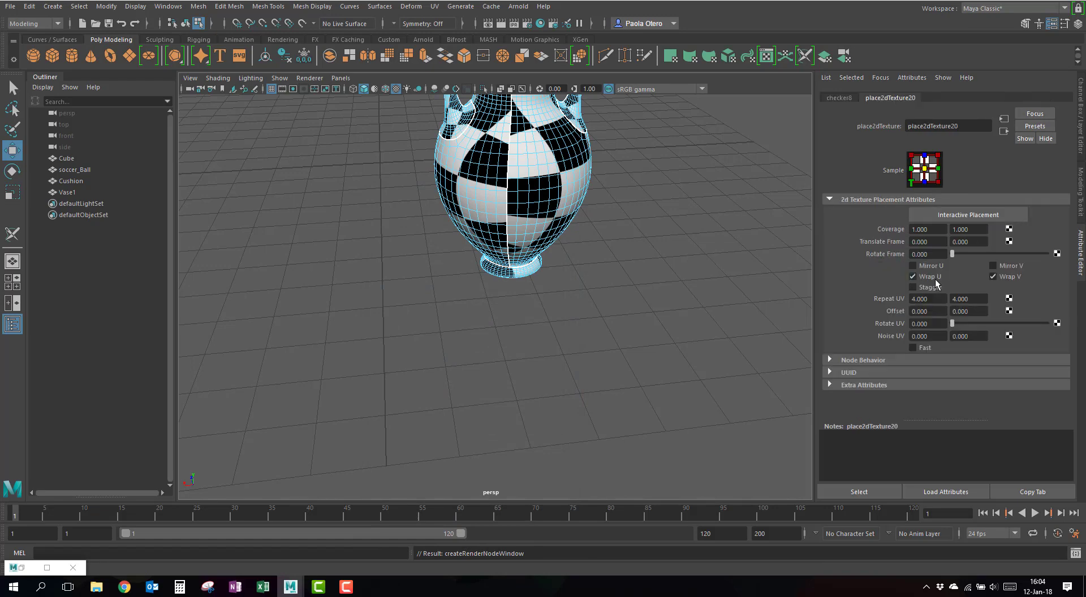
{"action": "left_click", "coordinate": [934, 300]}
{"action": "type", "text": "20"}
{"action": "key", "text": "Tab"}
{"action": "type", "text": "20"}
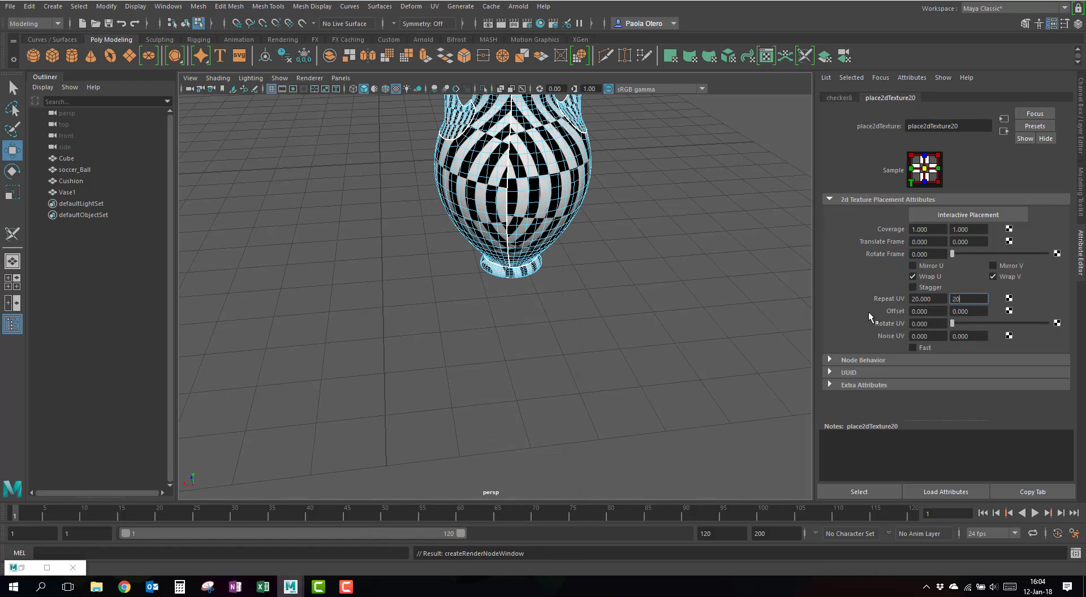
{"action": "key", "text": "Return"}
{"action": "left_click", "coordinate": [654, 214]}
Step: Select the outer body's UV shell and apply a cylindrical UV projection to it
{"action": "scroll", "coordinate": [552, 176], "scroll_direction": "up", "scroll_amount": 5}
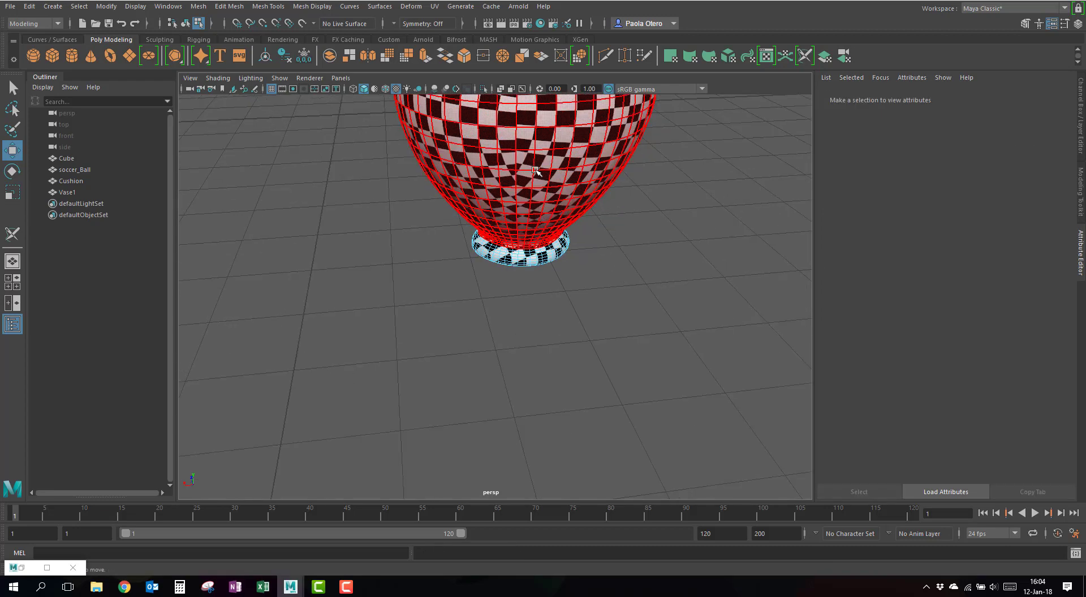
{"action": "scroll", "coordinate": [551, 177], "scroll_direction": "up", "scroll_amount": 5}
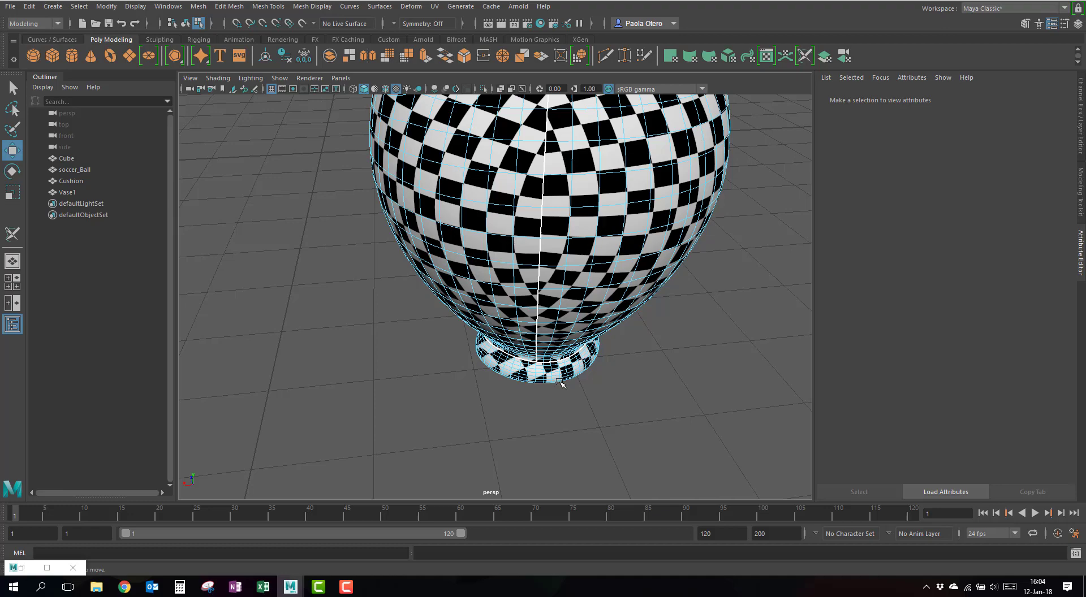
{"action": "right_click_drag", "start_coordinate": [677, 464], "coordinate": [666, 404], "text": "alt"}
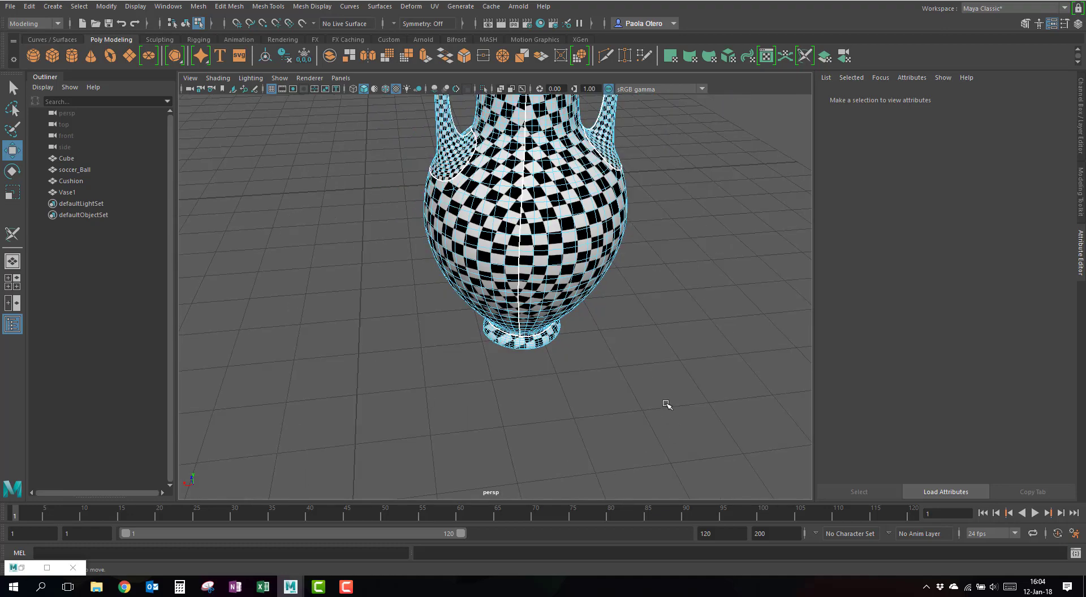
{"action": "left_click", "coordinate": [582, 262]}
{"action": "left_click", "coordinate": [21, 567]}
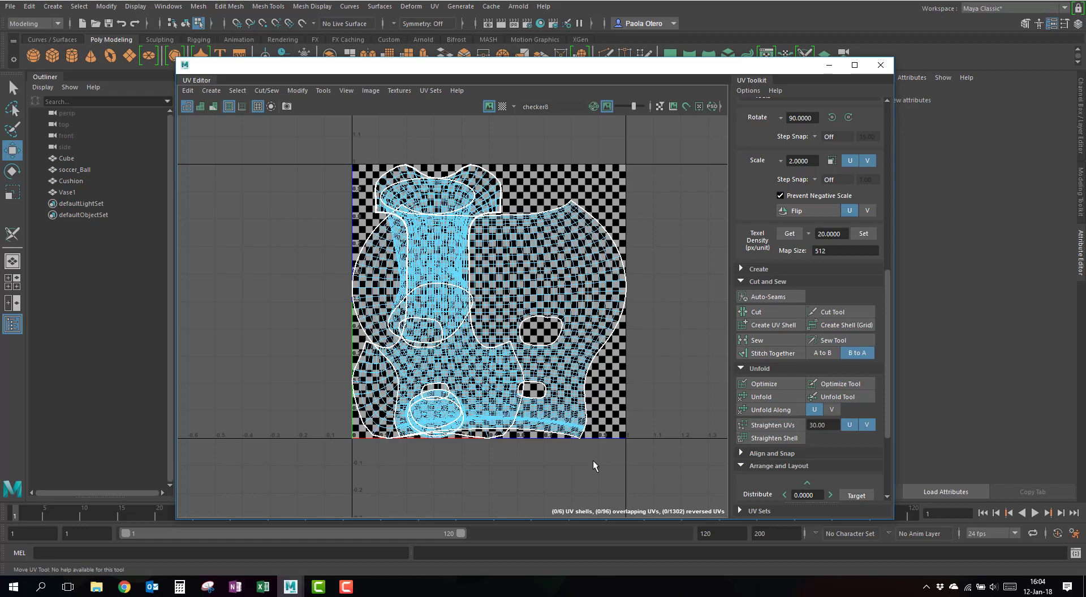
{"action": "left_click", "coordinate": [596, 255]}
{"action": "left_click", "coordinate": [829, 67]}
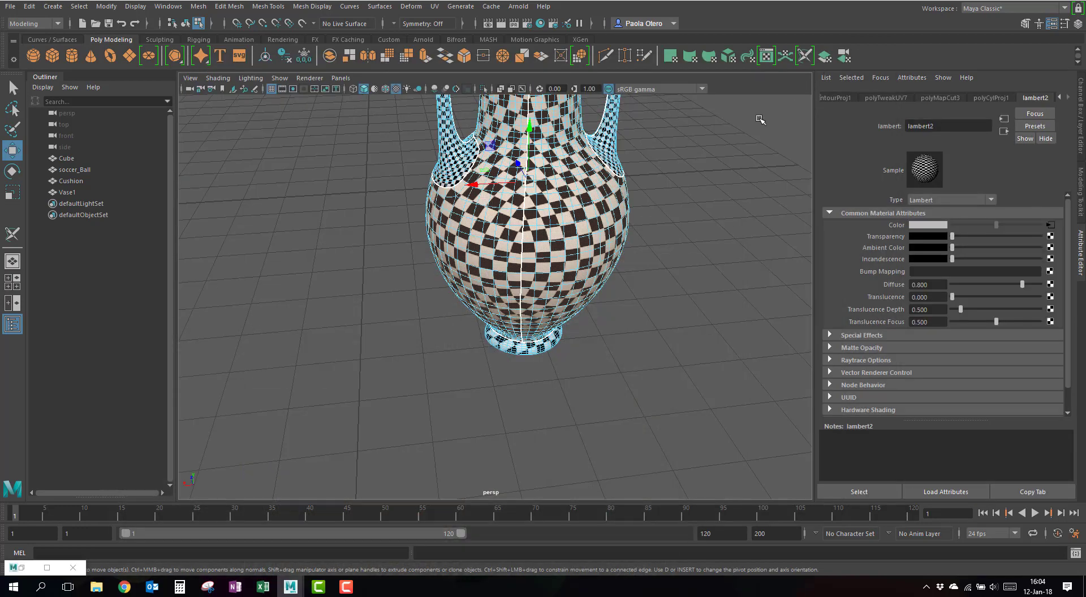
{"action": "left_click", "coordinate": [691, 56]}
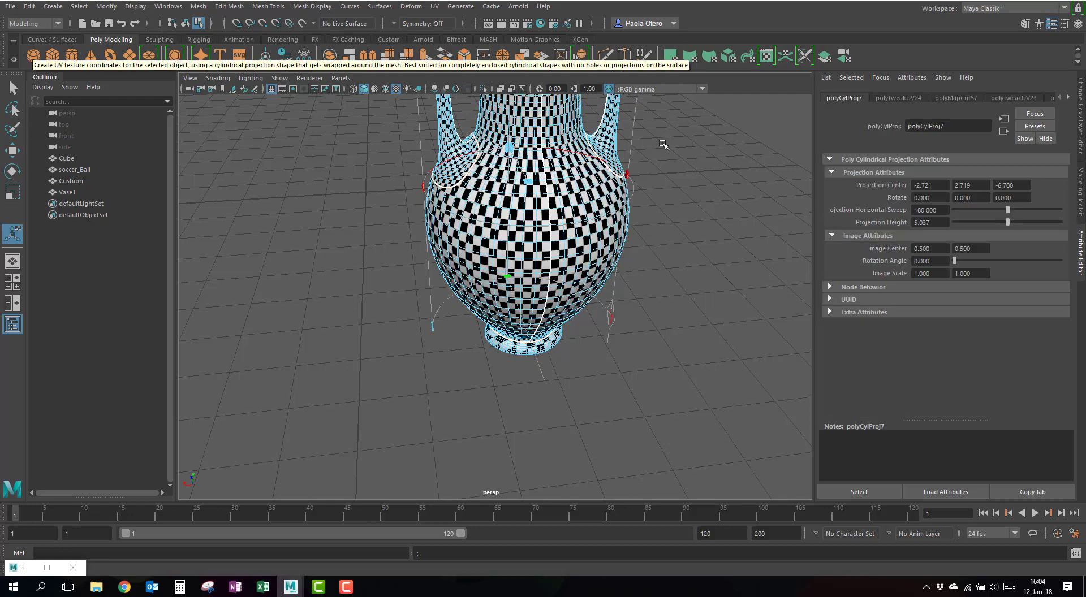
{"action": "left_click", "coordinate": [703, 369]}
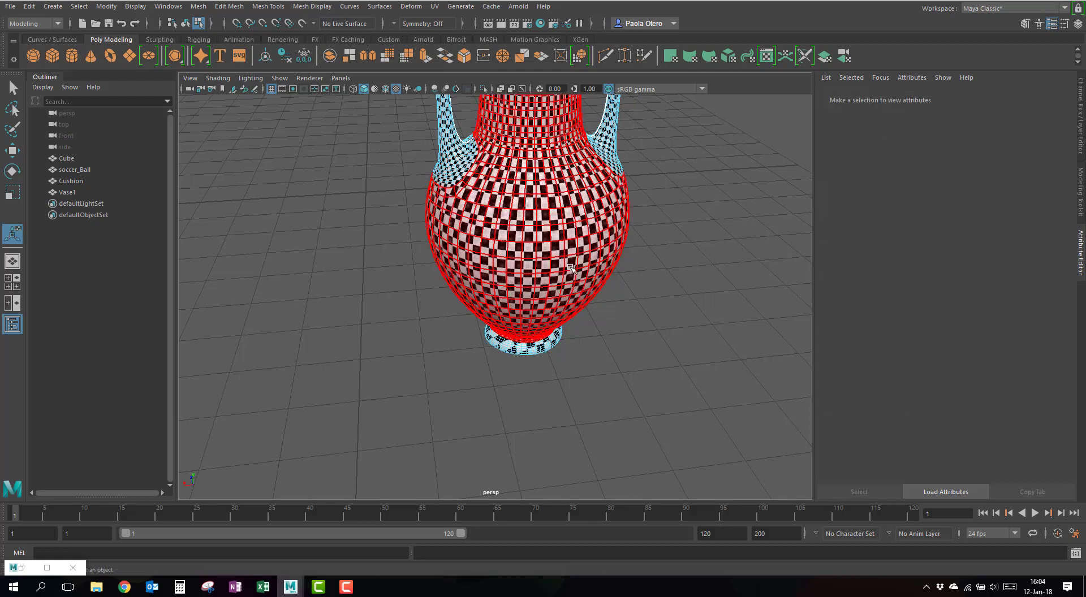
Step: Examine the checker pattern on the vase's body and neck in object mode, and inspect Vase1's projected layout in the UV Editor
{"action": "right_click_drag", "start_coordinate": [574, 240], "coordinate": [613, 227]}
{"action": "left_click_drag", "start_coordinate": [608, 273], "coordinate": [545, 327], "text": "alt"}
{"action": "scroll", "coordinate": [487, 219], "scroll_direction": "up", "scroll_amount": 3}
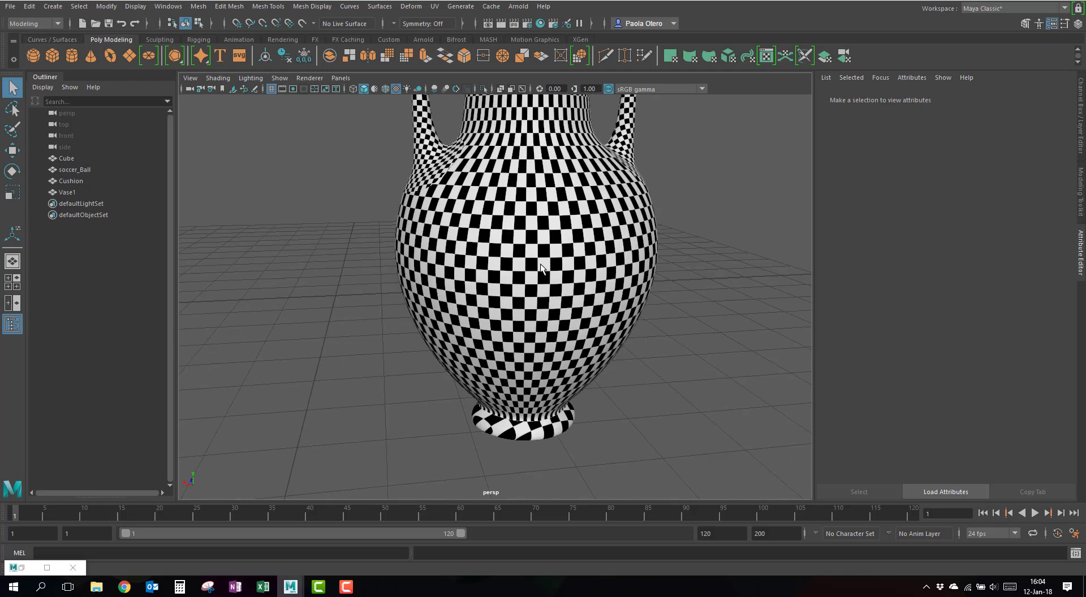
{"action": "middle_click_drag", "start_coordinate": [582, 288], "coordinate": [586, 365], "text": "alt"}
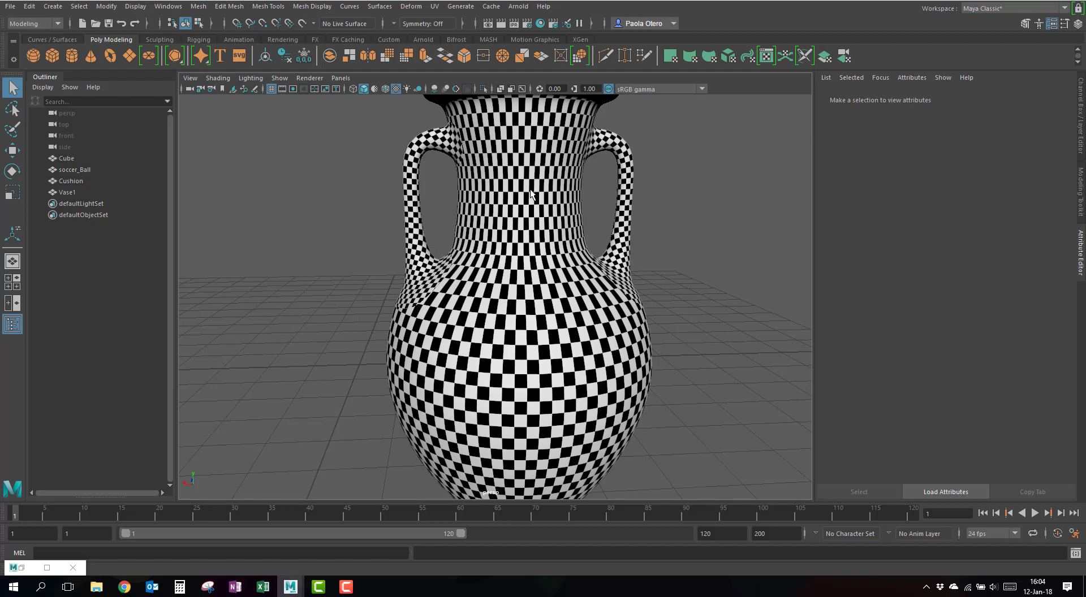
{"action": "double_click", "coordinate": [27, 568]}
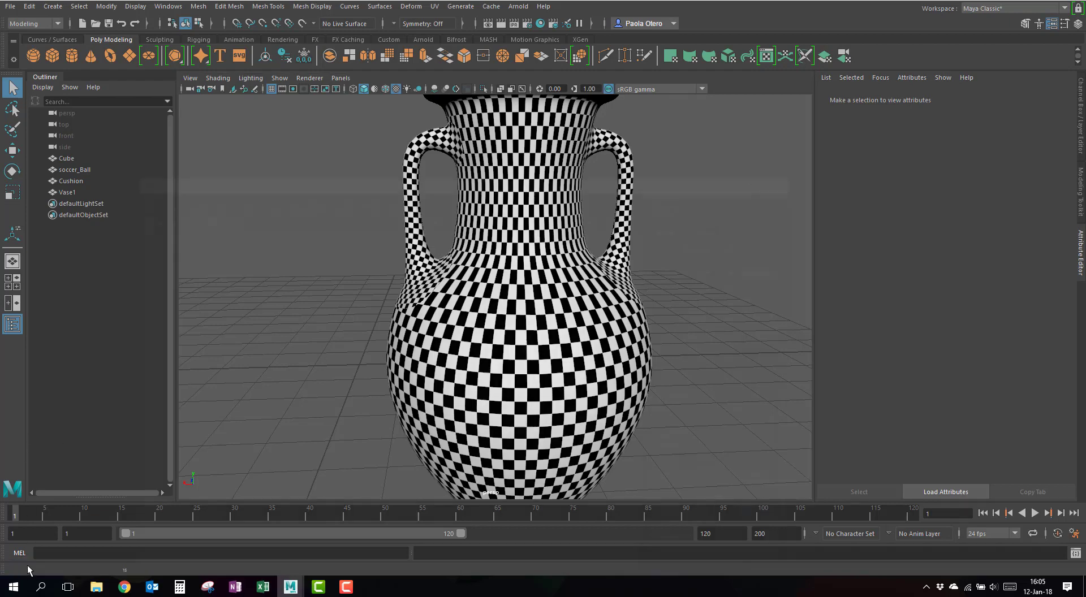
{"action": "left_click_drag", "start_coordinate": [654, 68], "coordinate": [646, 249]}
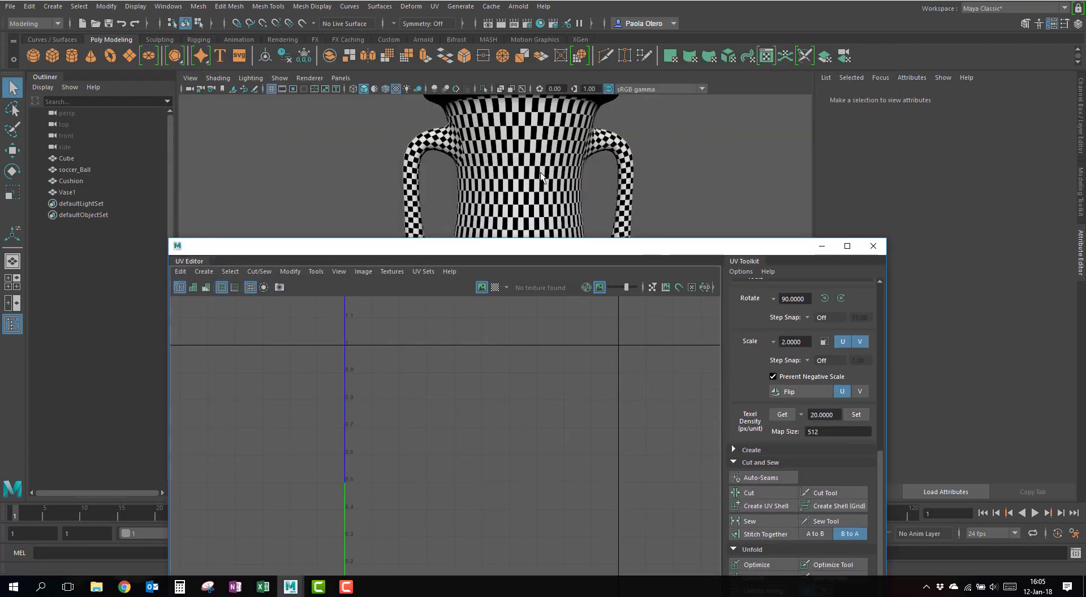
{"action": "left_click", "coordinate": [569, 197]}
{"action": "left_click_drag", "start_coordinate": [559, 249], "coordinate": [634, 96]}
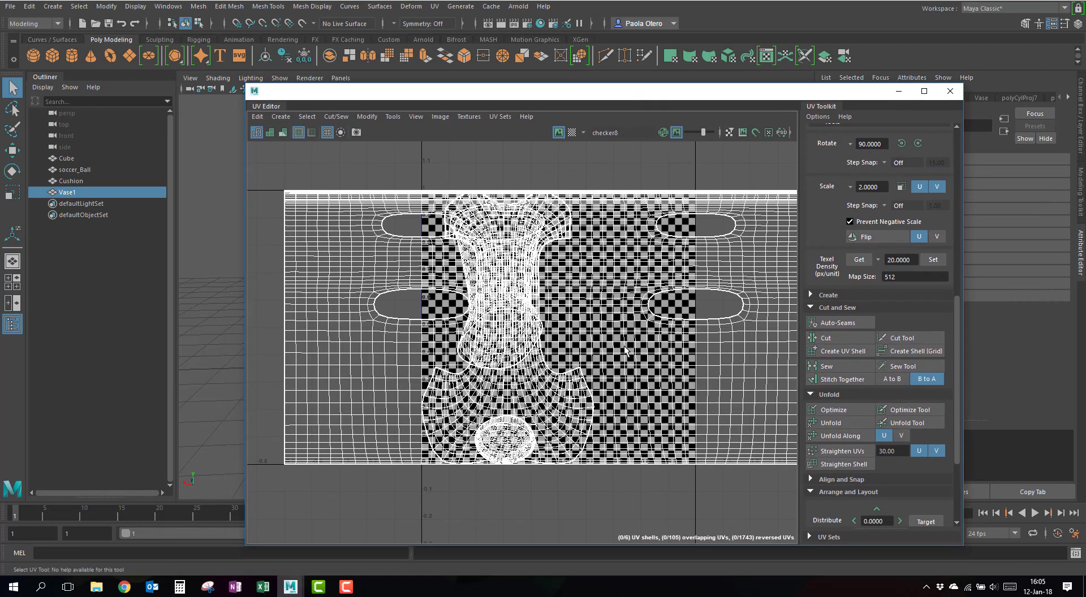
Step: Move the outer body's UV shell straight down, clear of the other shells and below the 0–1 tile, and turn on UV distortion shading
{"action": "key", "text": "w"}
{"action": "scroll", "coordinate": [623, 345], "scroll_direction": "down", "scroll_amount": 3}
{"action": "right_click_drag", "start_coordinate": [670, 274], "coordinate": [627, 255]}
{"action": "left_click", "coordinate": [599, 242]}
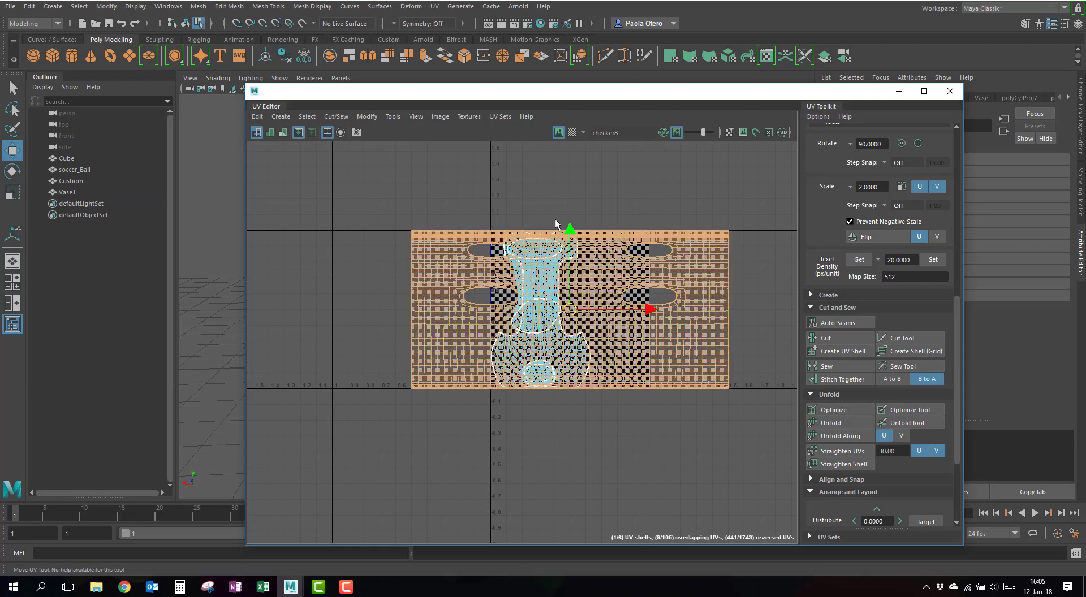
{"action": "left_click_drag", "start_coordinate": [568, 228], "coordinate": [558, 427]}
{"action": "mouse_move", "coordinate": [559, 428]}
{"action": "middle_mouse_down"}
{"action": "mouse_move", "coordinate": [560, 455]}
{"action": "mouse_move", "coordinate": [565, 444]}
{"action": "middle_mouse_up"}
{"action": "middle_click_drag", "start_coordinate": [657, 236], "coordinate": [641, 126], "text": "alt"}
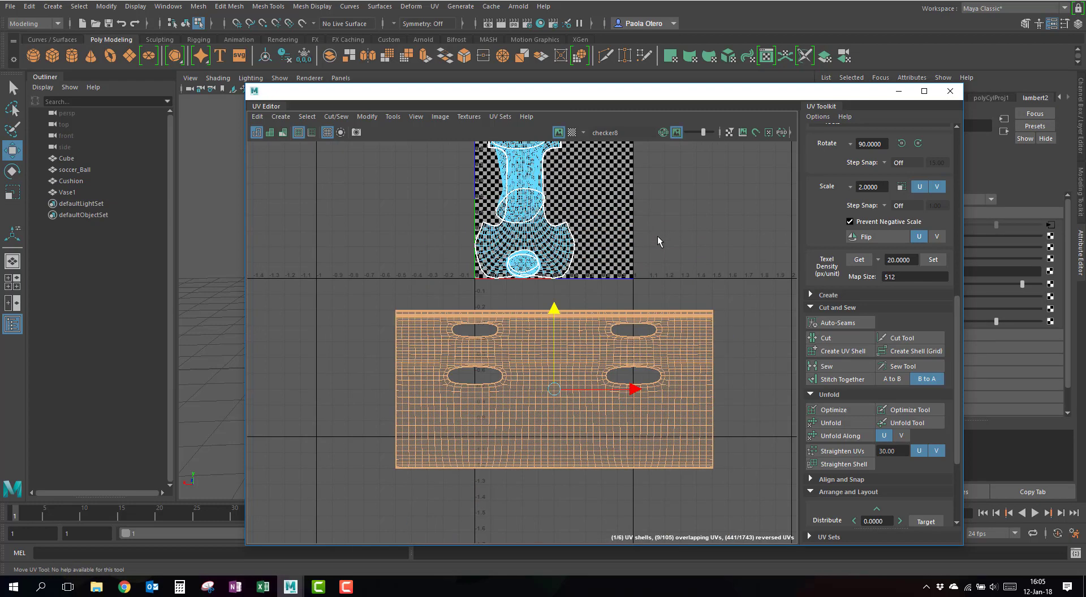
{"action": "left_click", "coordinate": [283, 133]}
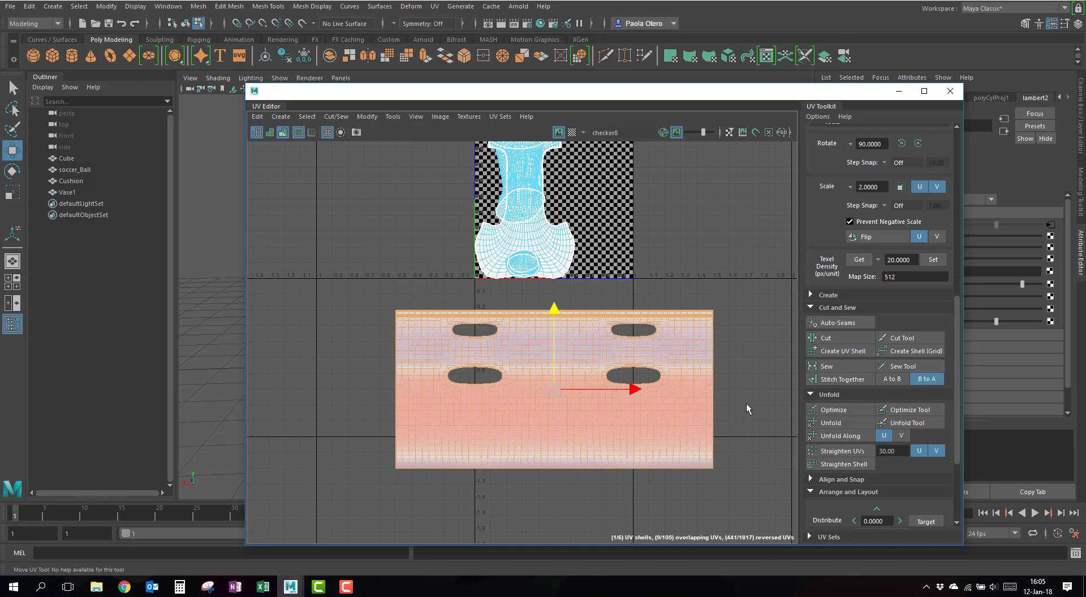
Step: Try stretching the bottom UV rows of the body shell downward with soft selection, undo the move and turn soft selection off
{"action": "right_click_drag", "start_coordinate": [449, 431], "coordinate": [497, 434]}
{"action": "left_click_drag", "start_coordinate": [365, 480], "coordinate": [735, 466]}
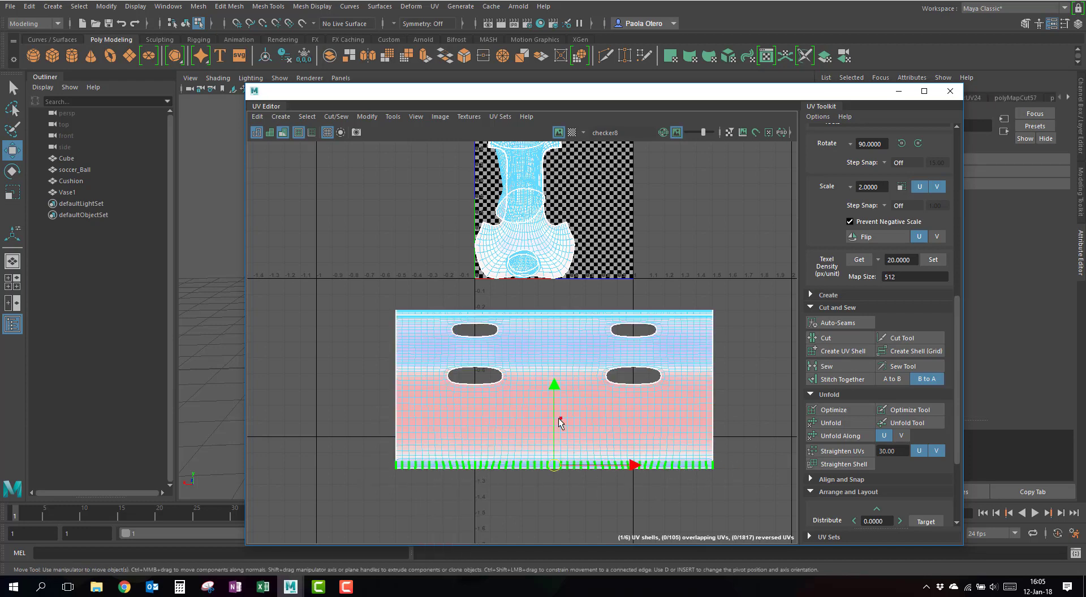
{"action": "key", "text": "b"}
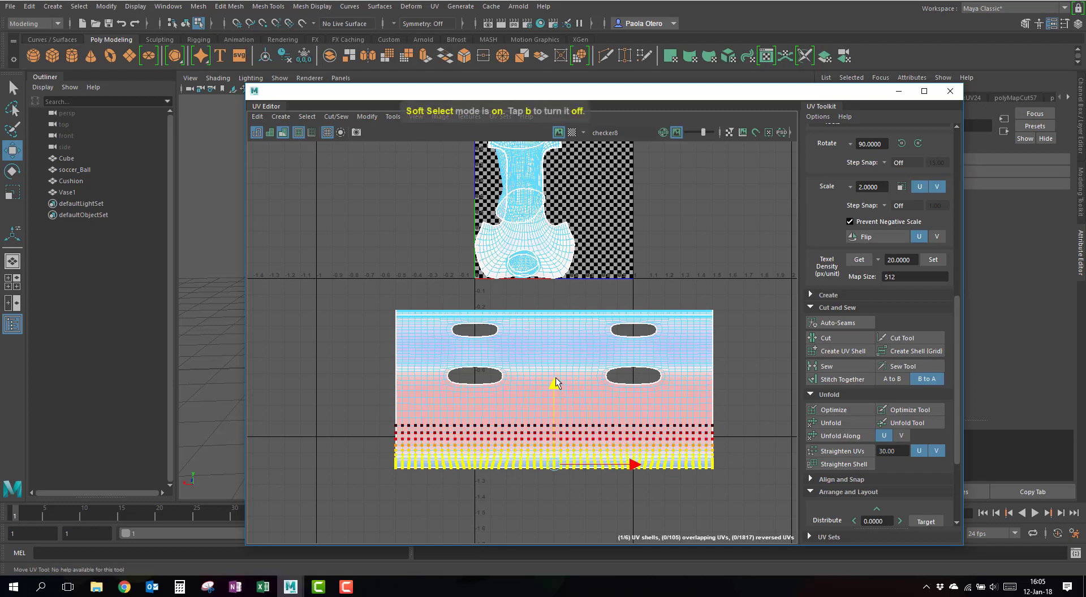
{"action": "left_click_drag", "start_coordinate": [555, 386], "coordinate": [554, 376]}
{"action": "left_click_drag", "start_coordinate": [556, 429], "coordinate": [556, 425]}
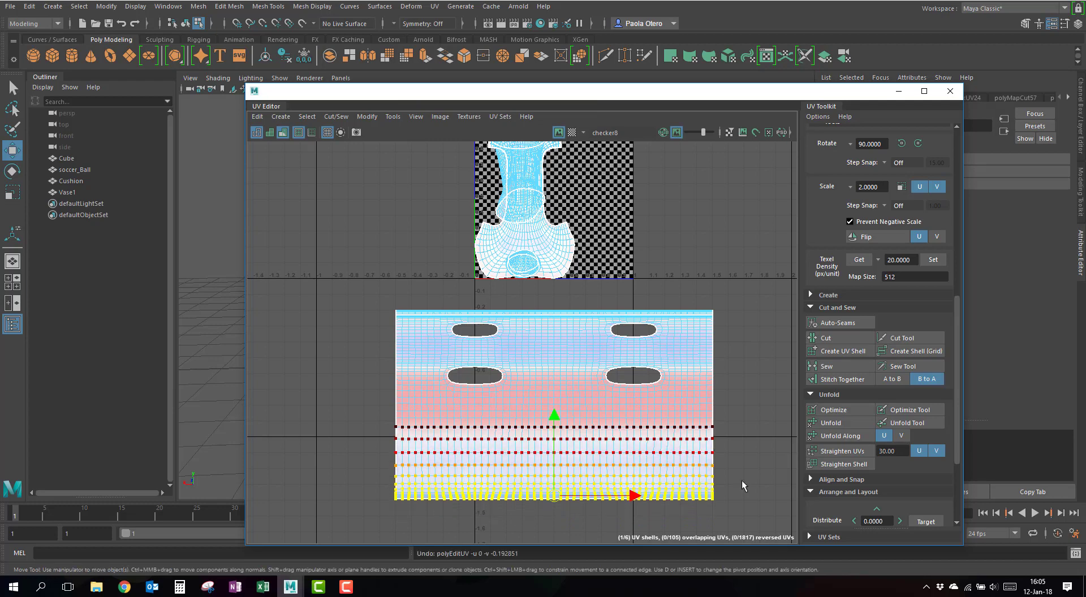
{"action": "key", "text": "ctrl+z"}
{"action": "key", "text": "b"}
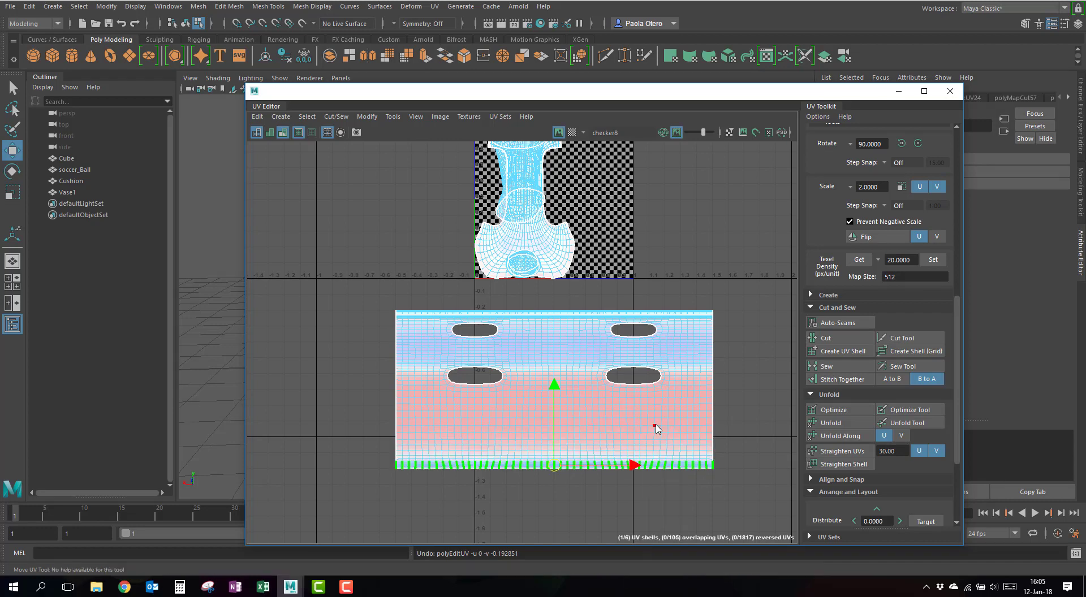
Step: Select all of Vase1's UV shells and pack them into the 0–1 tile with Layout
{"action": "scroll", "coordinate": [650, 457], "scroll_direction": "down", "scroll_amount": 2}
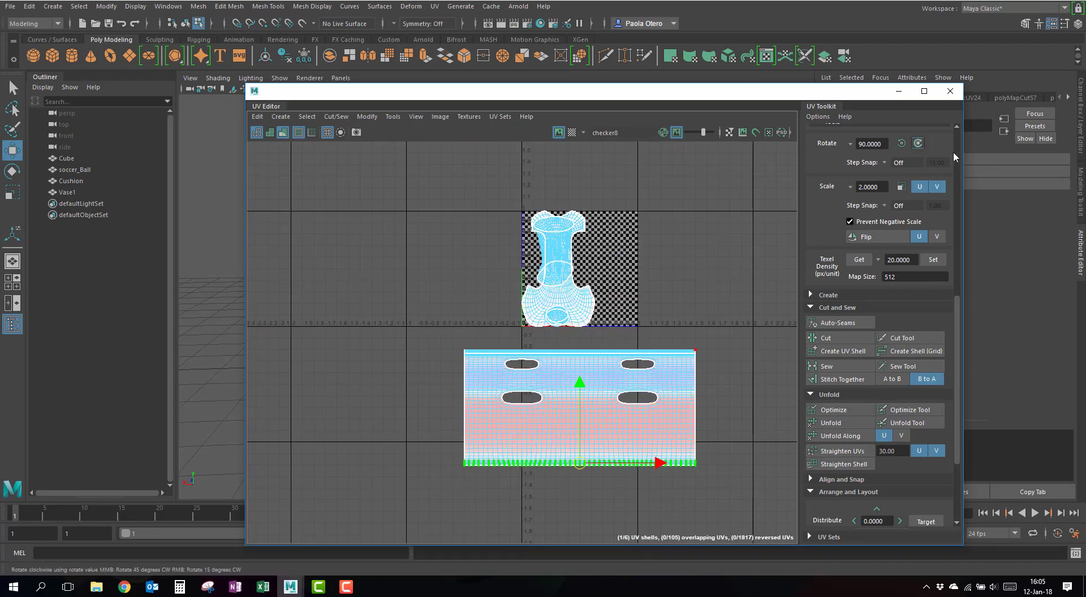
{"action": "scroll", "coordinate": [951, 164], "scroll_direction": "up", "scroll_amount": 5}
{"action": "scroll", "coordinate": [963, 201], "scroll_direction": "up", "scroll_amount": 5}
{"action": "left_click", "coordinate": [927, 138]}
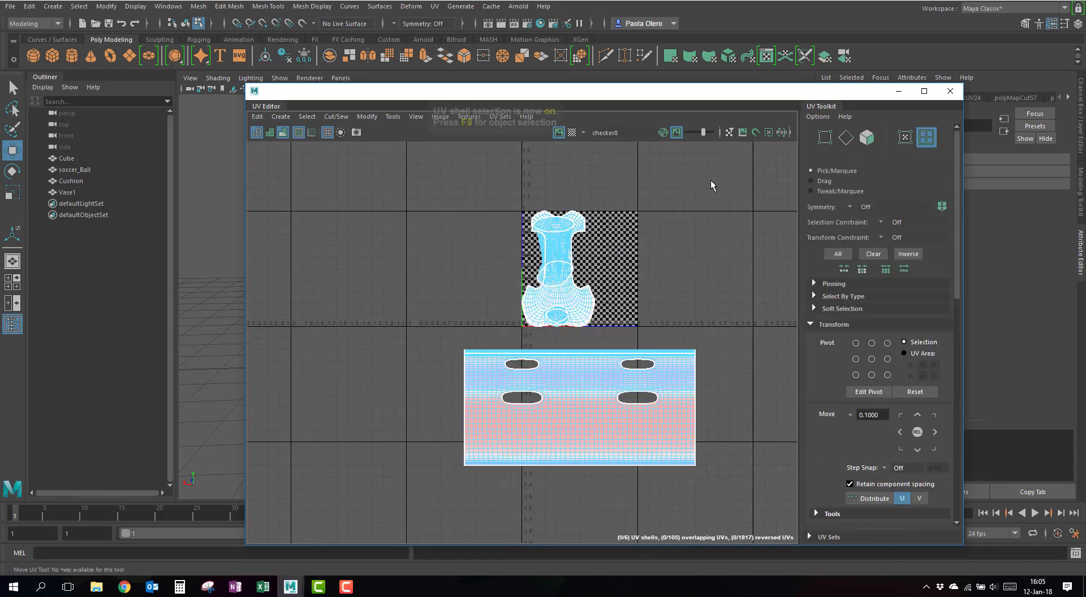
{"action": "left_click_drag", "start_coordinate": [718, 175], "coordinate": [599, 325]}
{"action": "left_click_drag", "start_coordinate": [520, 458], "coordinate": [519, 458]}
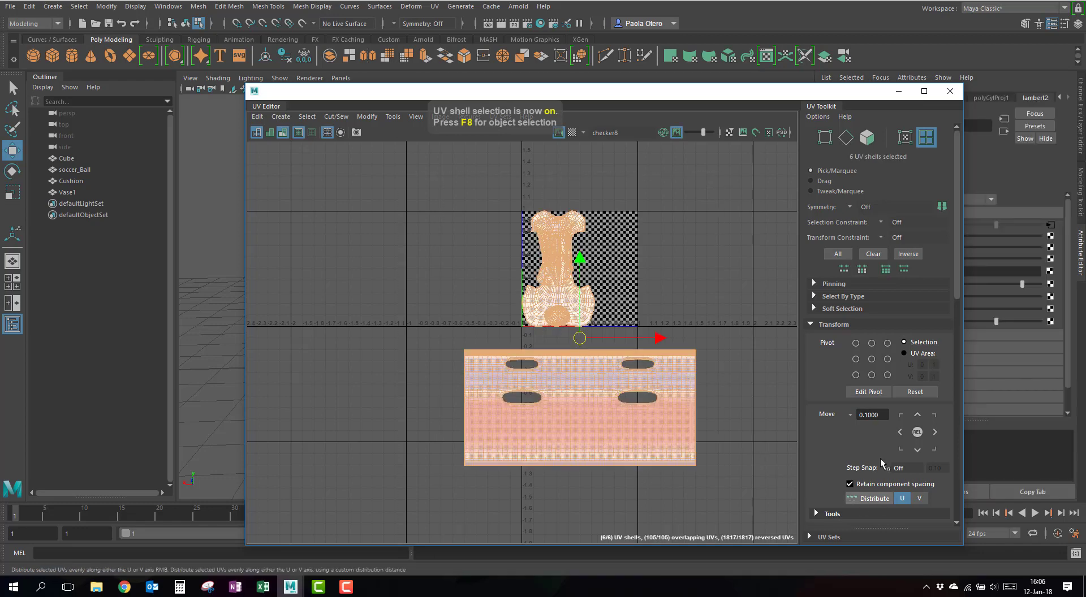
{"action": "scroll", "coordinate": [864, 444], "scroll_direction": "down", "scroll_amount": 10}
{"action": "left_click", "coordinate": [835, 504]}
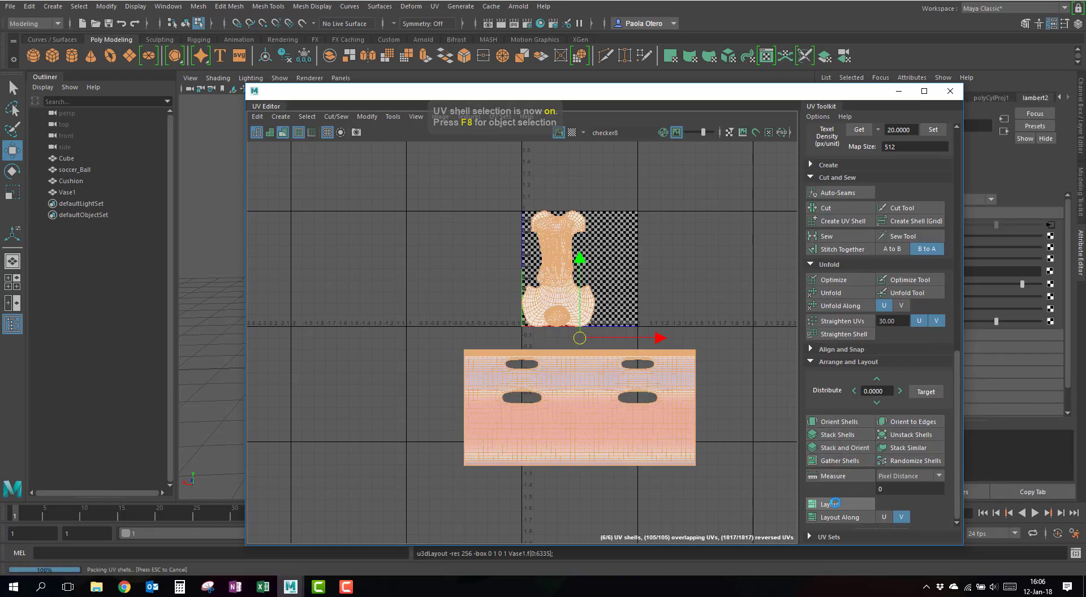
Step: Inspect the distortion shading on the vase in the 3D view and turn the UV distortion shading off
{"action": "left_click", "coordinate": [898, 91]}
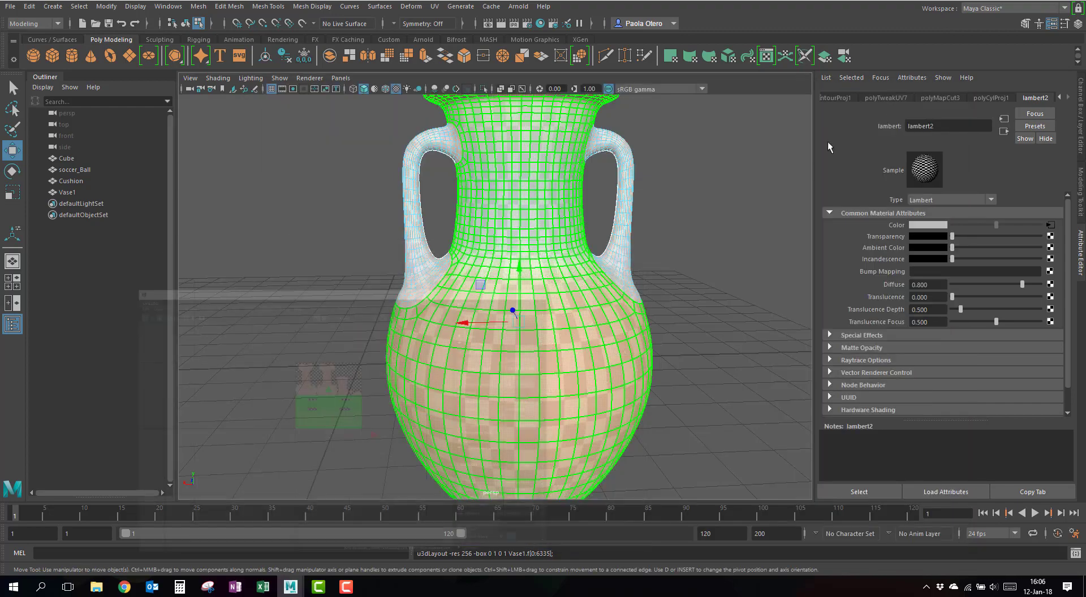
{"action": "left_click", "coordinate": [691, 311]}
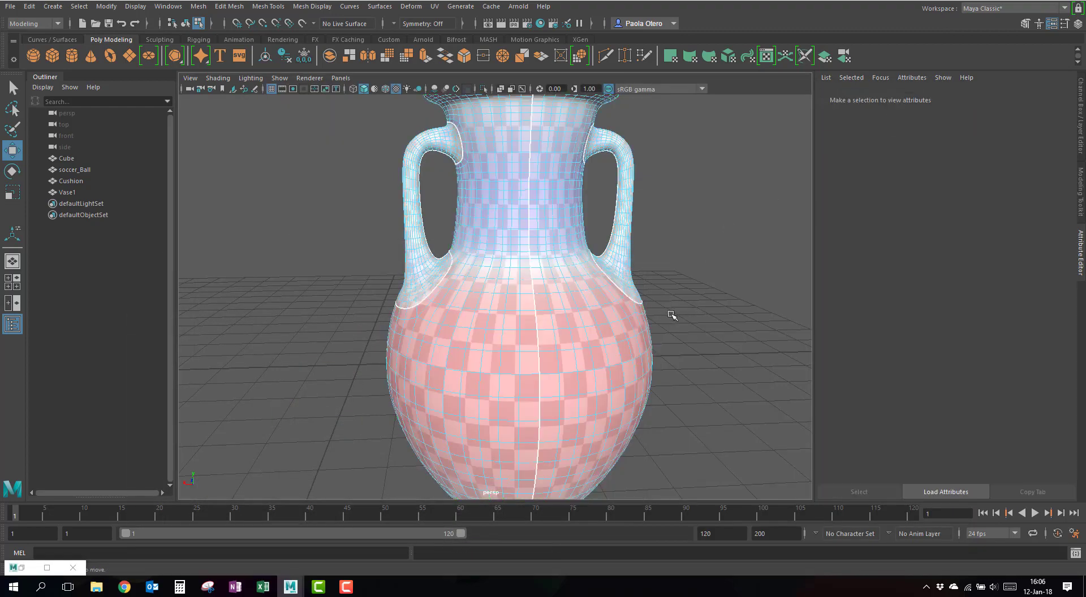
{"action": "left_click", "coordinate": [20, 567]}
{"action": "left_click", "coordinate": [283, 132]}
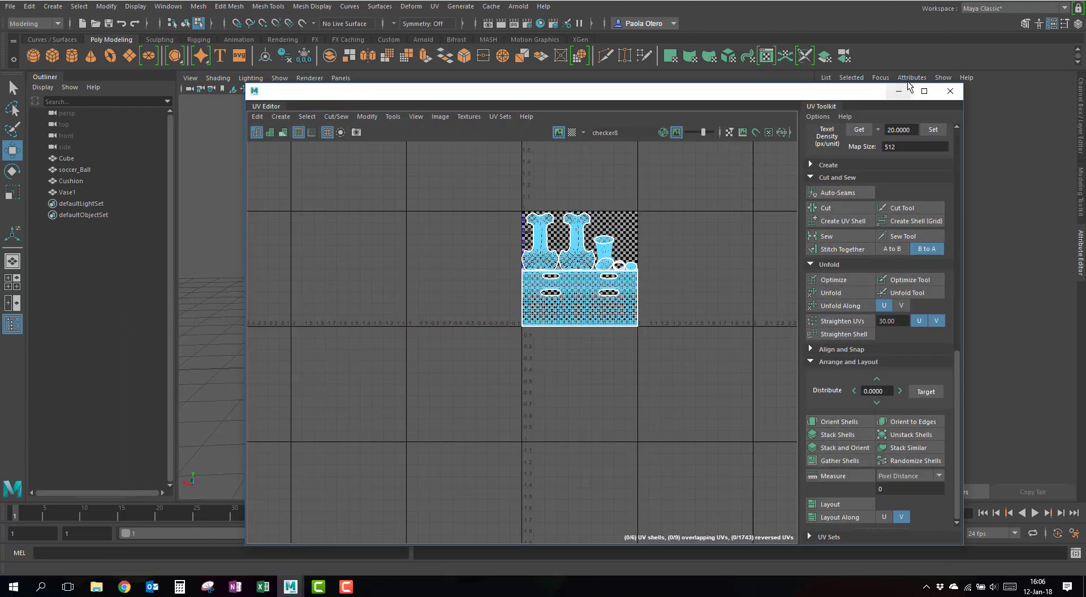
{"action": "left_click_drag", "start_coordinate": [893, 96], "coordinate": [888, 105]}
{"action": "left_click", "coordinate": [890, 102]}
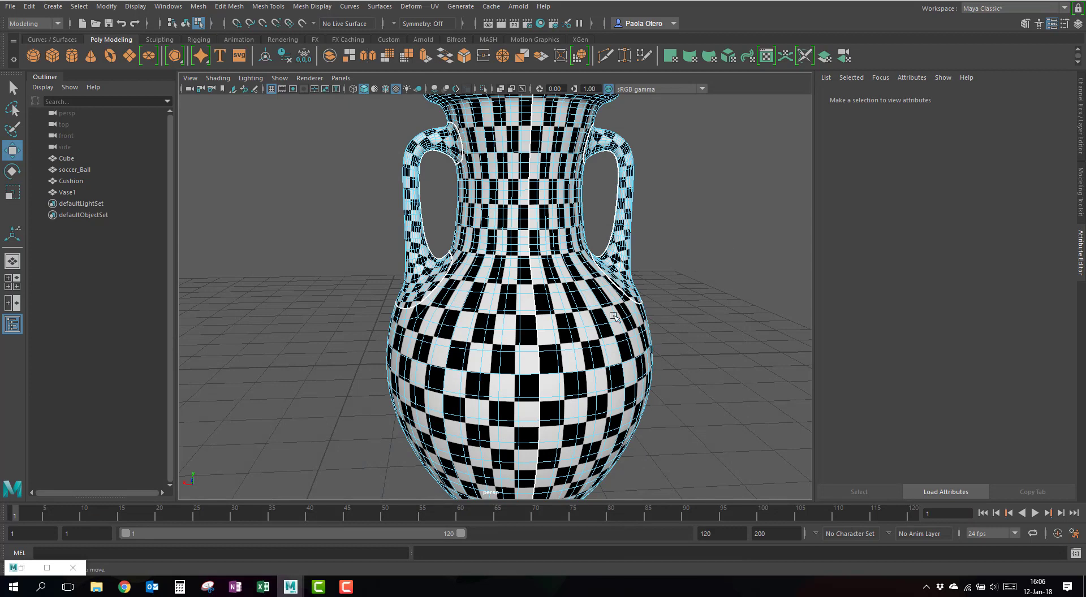
Step: Return the vase to object mode with nothing selected and examine its checker pattern
{"action": "right_click_drag", "start_coordinate": [615, 316], "coordinate": [700, 233]}
{"action": "left_click", "coordinate": [701, 232]}
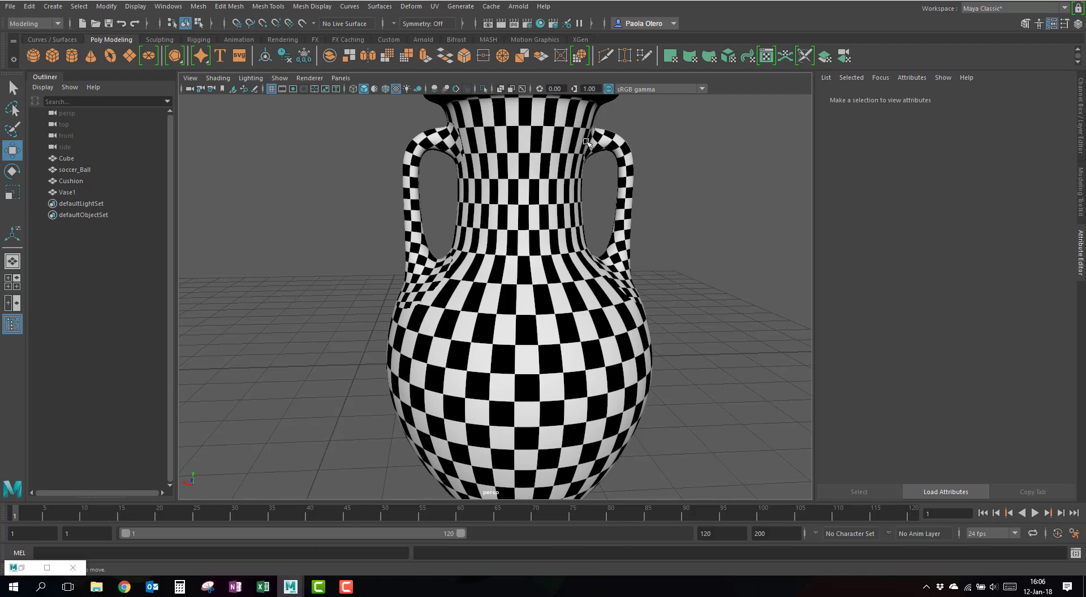
{"action": "left_click", "coordinate": [21, 567]}
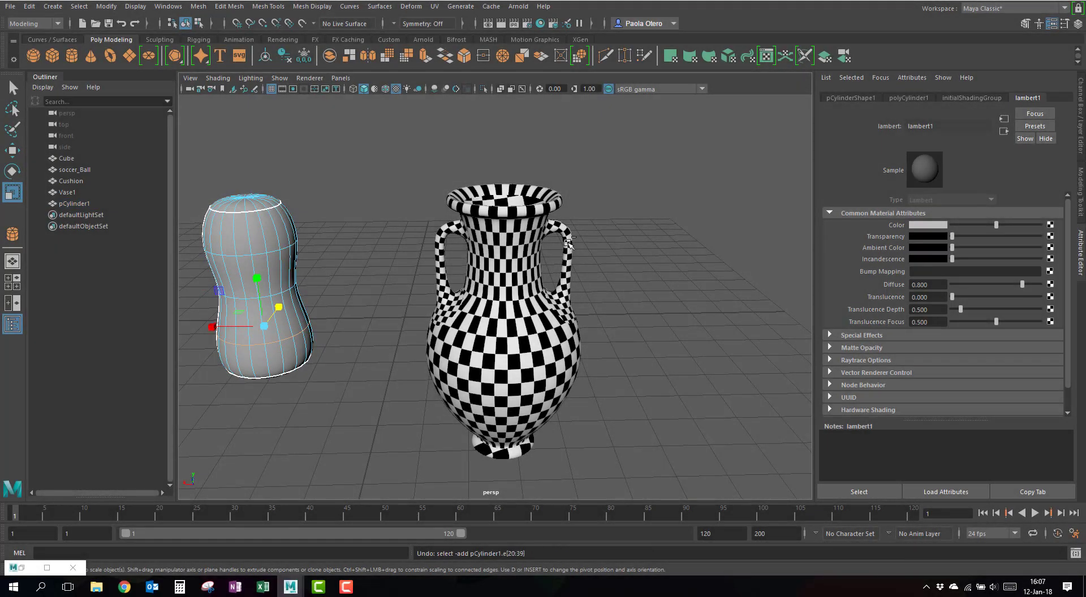
Step: Undo the recent edge selections and scaling on pCylinder1 until its sides are straight again
{"action": "key", "text": "ctrl+z"}
{"action": "key", "text": "ctrl+z"}
{"action": "key", "text": "ctrl+z"}
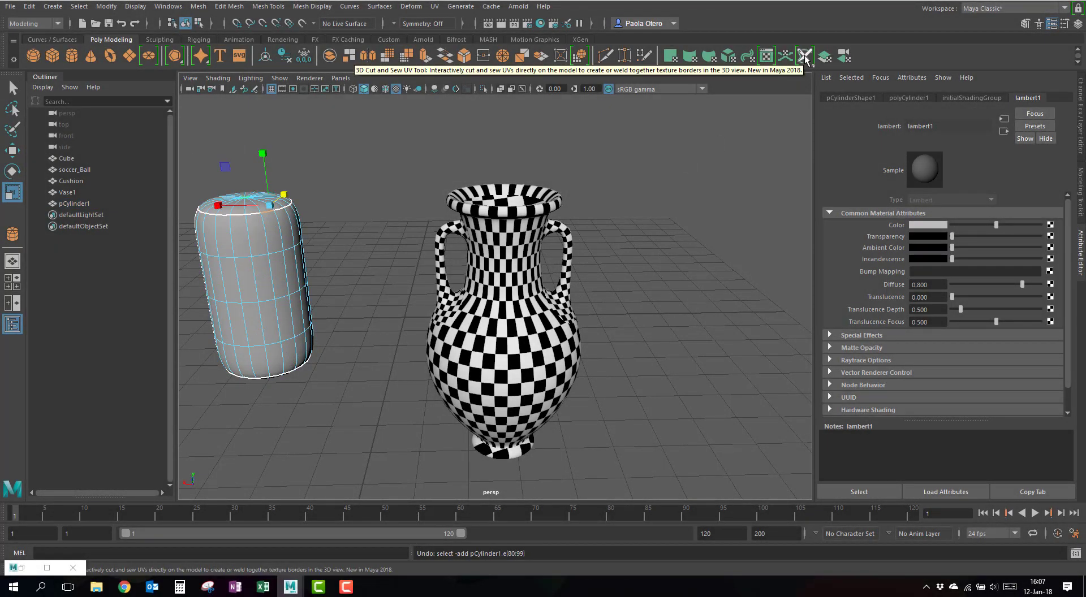
Step: With the 3D Cut and Sew UV Tool, cut some side edges of pCylinder1, then sew them back together along with the top cap border
{"action": "left_click", "coordinate": [804, 59]}
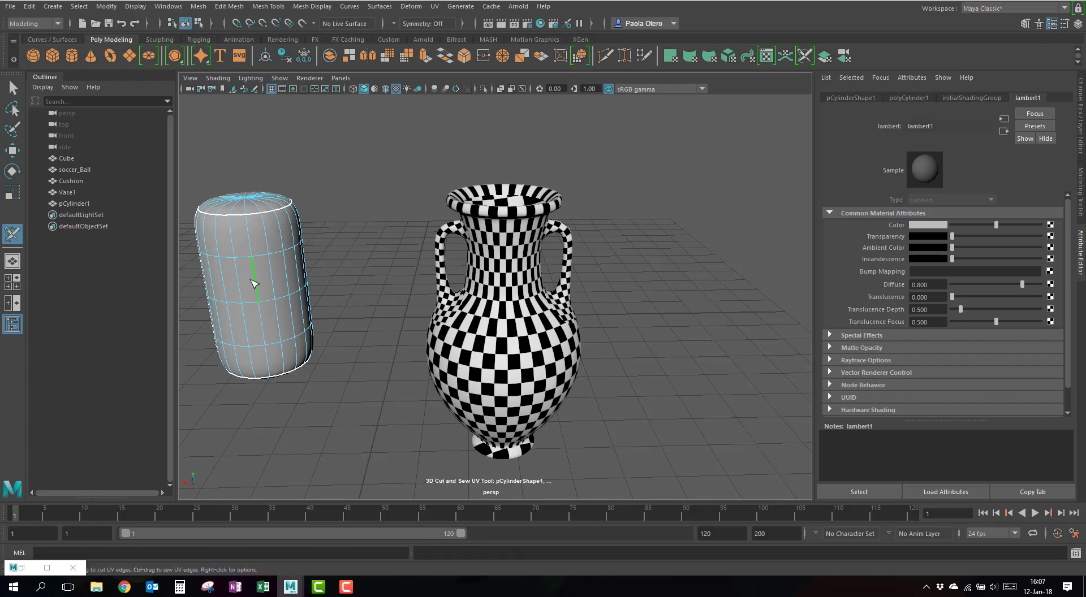
{"action": "left_click", "coordinate": [255, 278]}
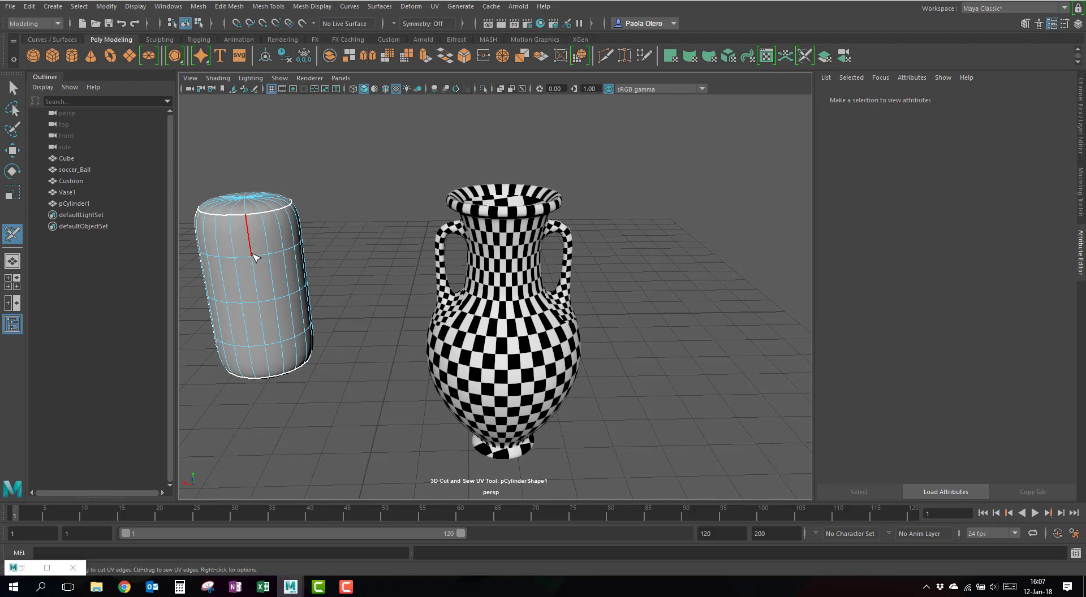
{"action": "left_click_drag", "start_coordinate": [256, 298], "coordinate": [260, 334]}
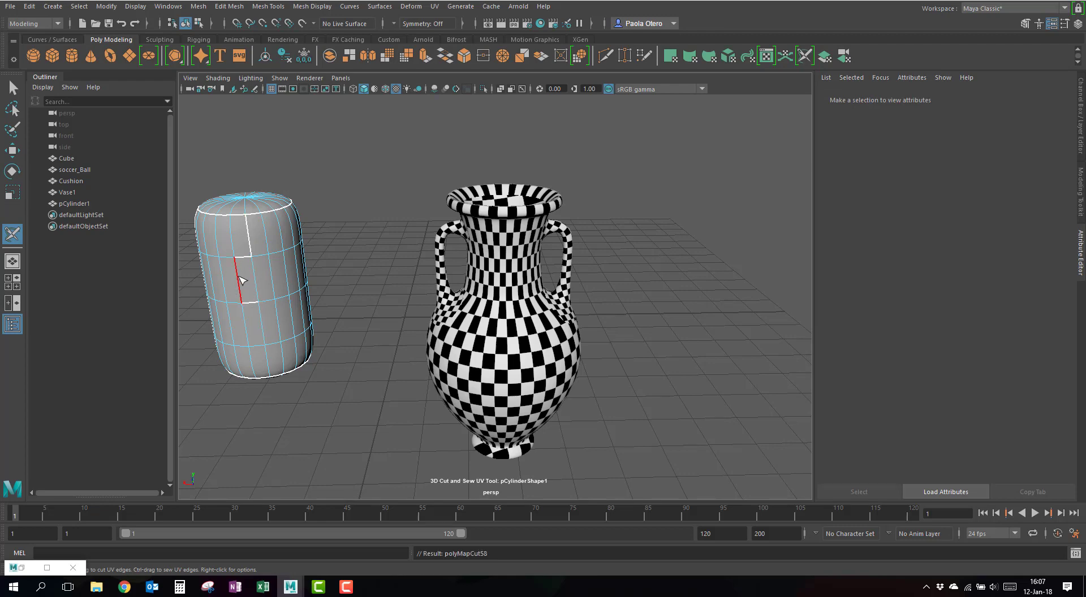
{"action": "left_click", "coordinate": [243, 295]}
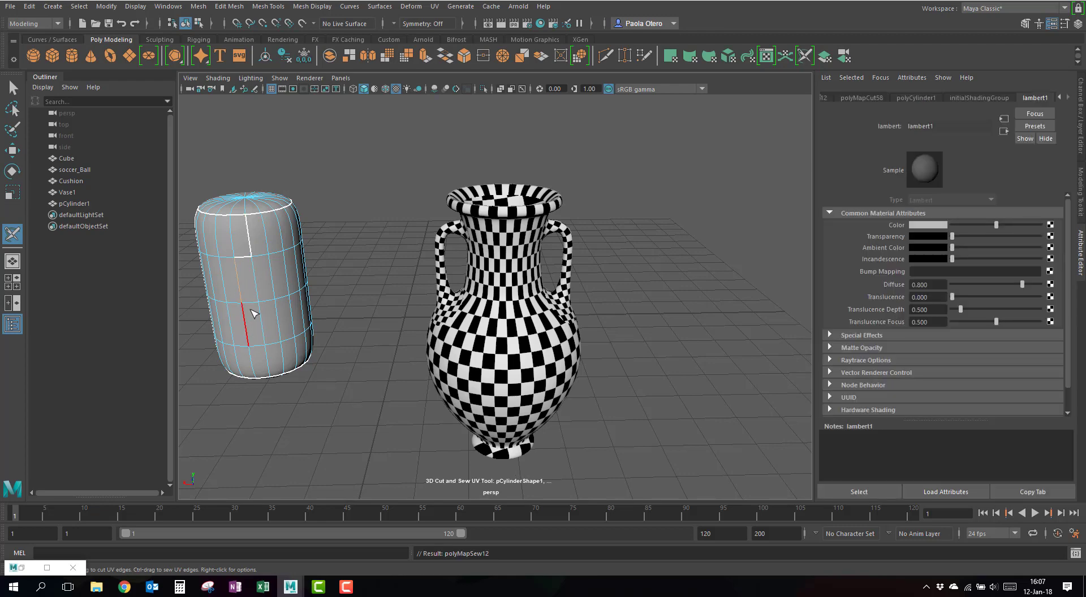
{"action": "left_click", "coordinate": [252, 244], "text": "ctrl"}
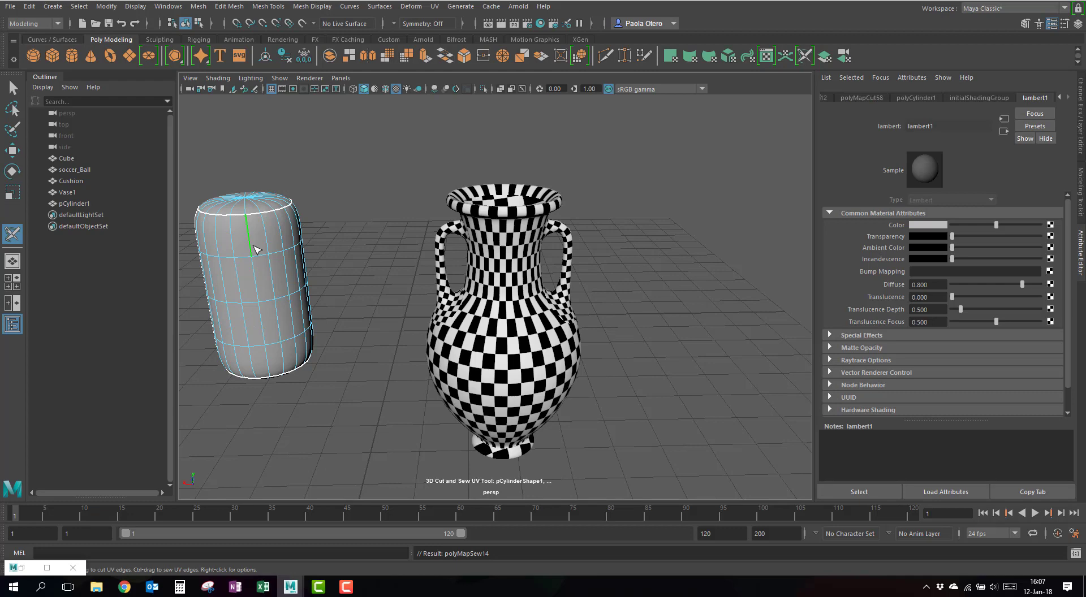
{"action": "left_click", "coordinate": [257, 215], "text": "ctrl"}
Step: Leave the 3D Cut and Sew UV Tool and return pCylinder1 to object mode with the whole object selected
{"action": "right_click", "coordinate": [286, 308]}
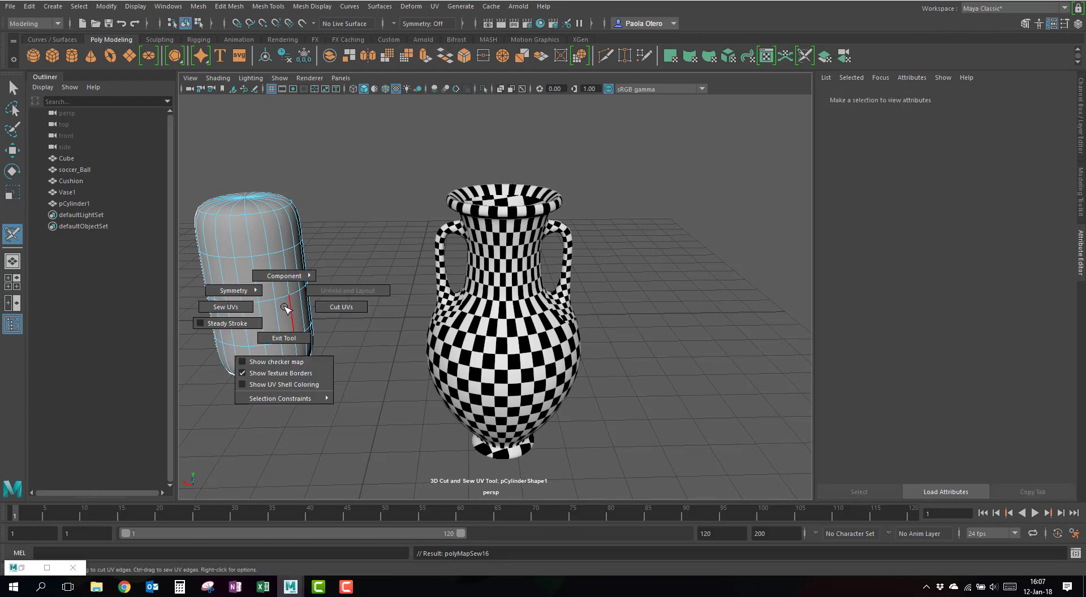
{"action": "right_click_drag", "start_coordinate": [296, 294], "coordinate": [285, 303]}
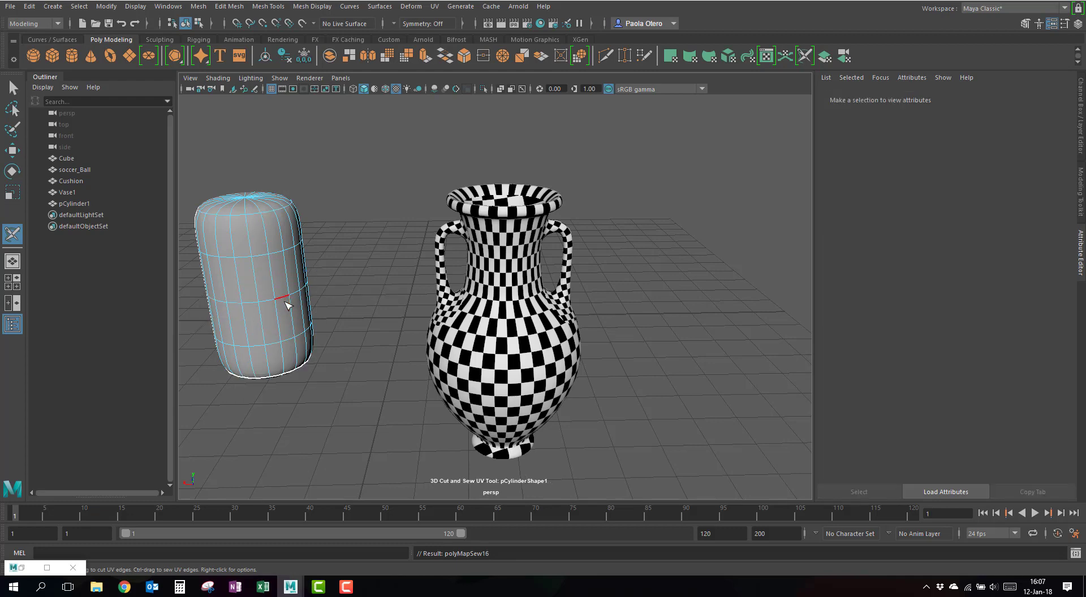
{"action": "key", "text": "q"}
{"action": "right_click", "coordinate": [286, 306]}
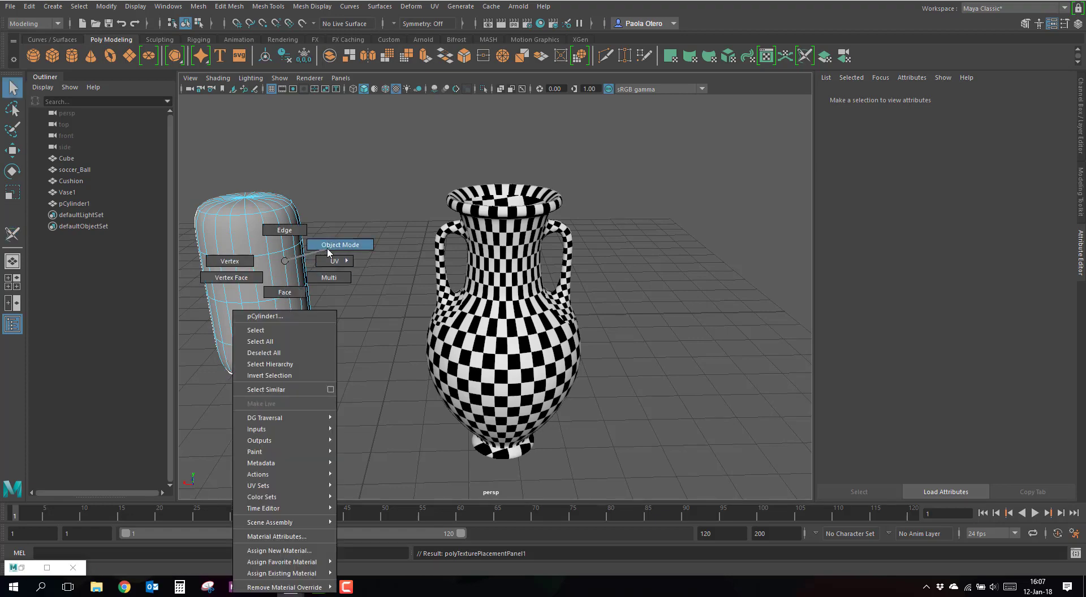
{"action": "left_click", "coordinate": [328, 246]}
{"action": "mouse_move", "coordinate": [311, 349]}
{"action": "left_mouse_down", "text": "alt"}
{"action": "mouse_move", "coordinate": [424, 346]}
{"action": "mouse_move", "coordinate": [444, 303]}
{"action": "mouse_move", "coordinate": [318, 356]}
{"action": "left_mouse_up", "text": "alt"}
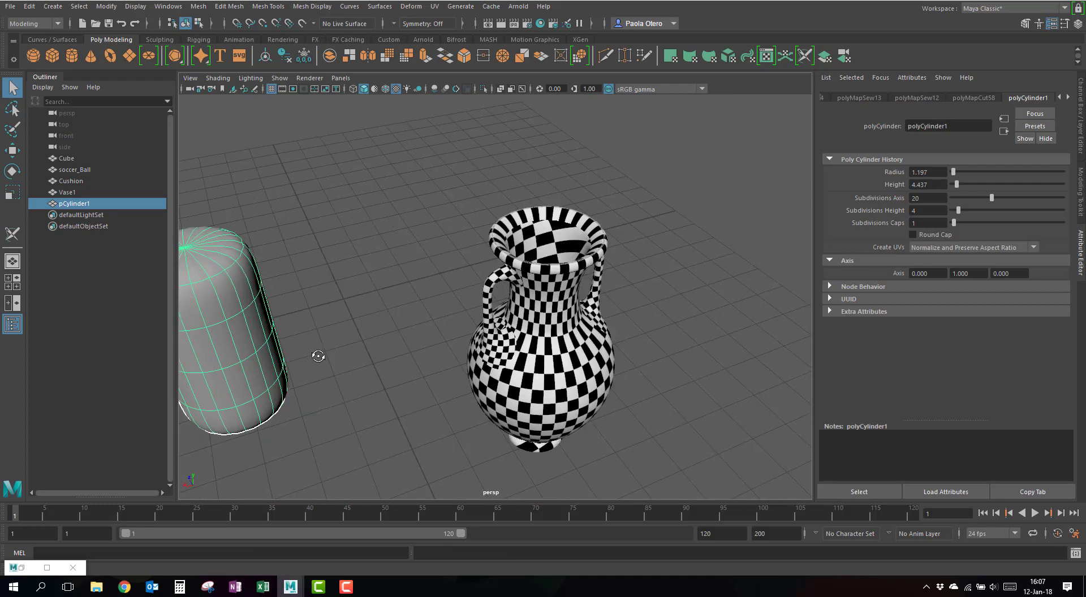
{"action": "middle_click_drag", "start_coordinate": [319, 356], "coordinate": [386, 334], "text": "alt"}
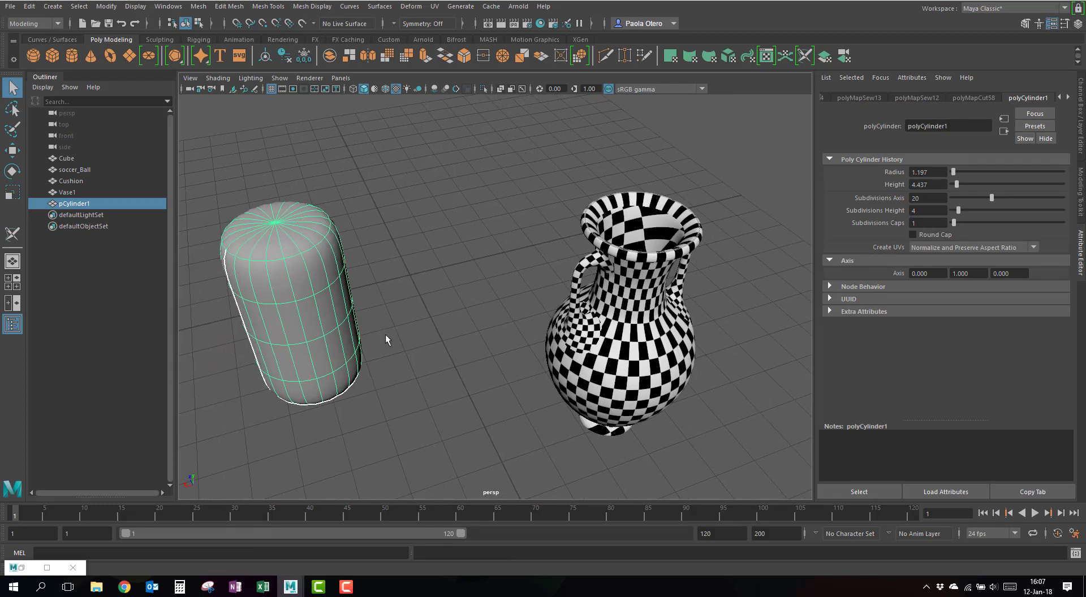